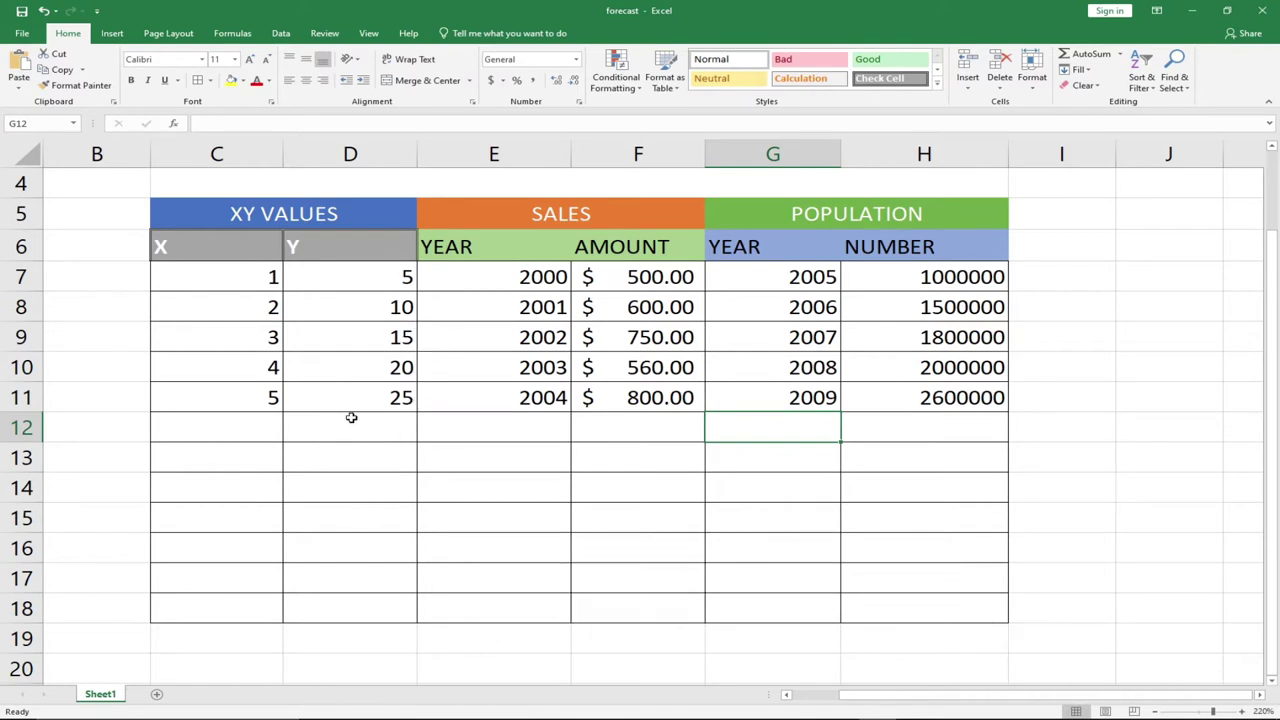
scroll(264, 392, "up", 1)
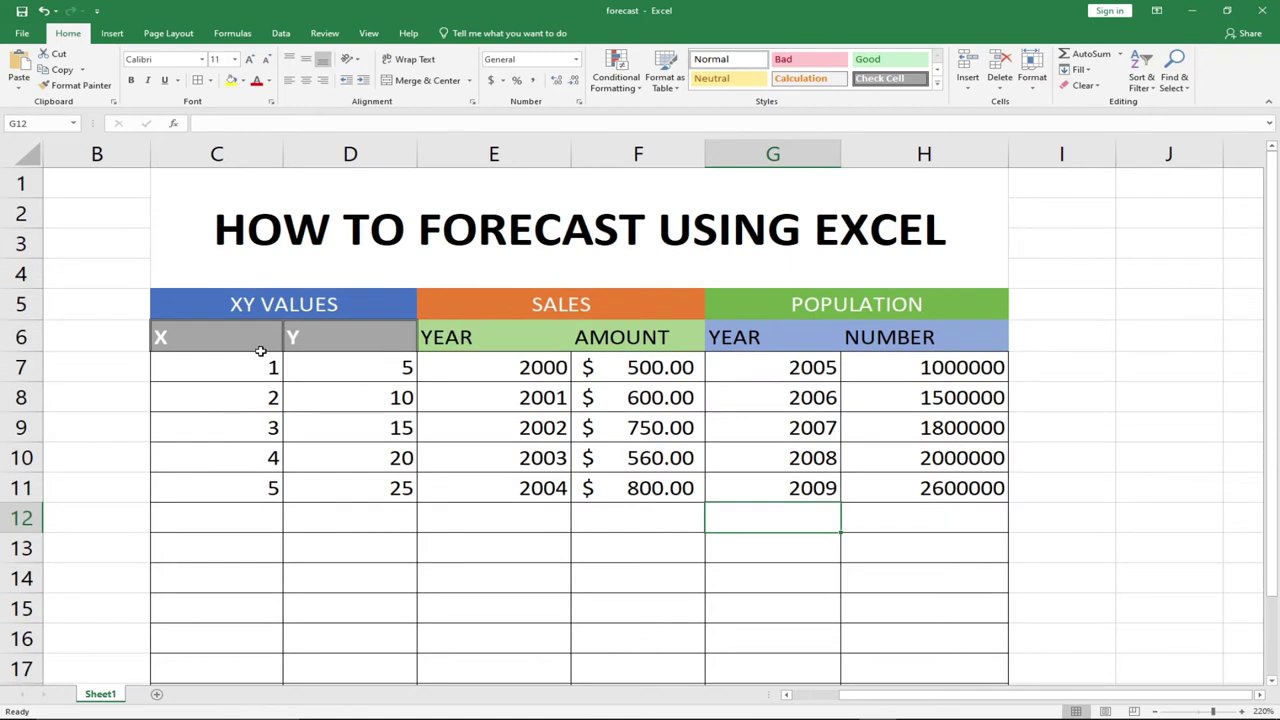
scroll(309, 443, "down", 2)
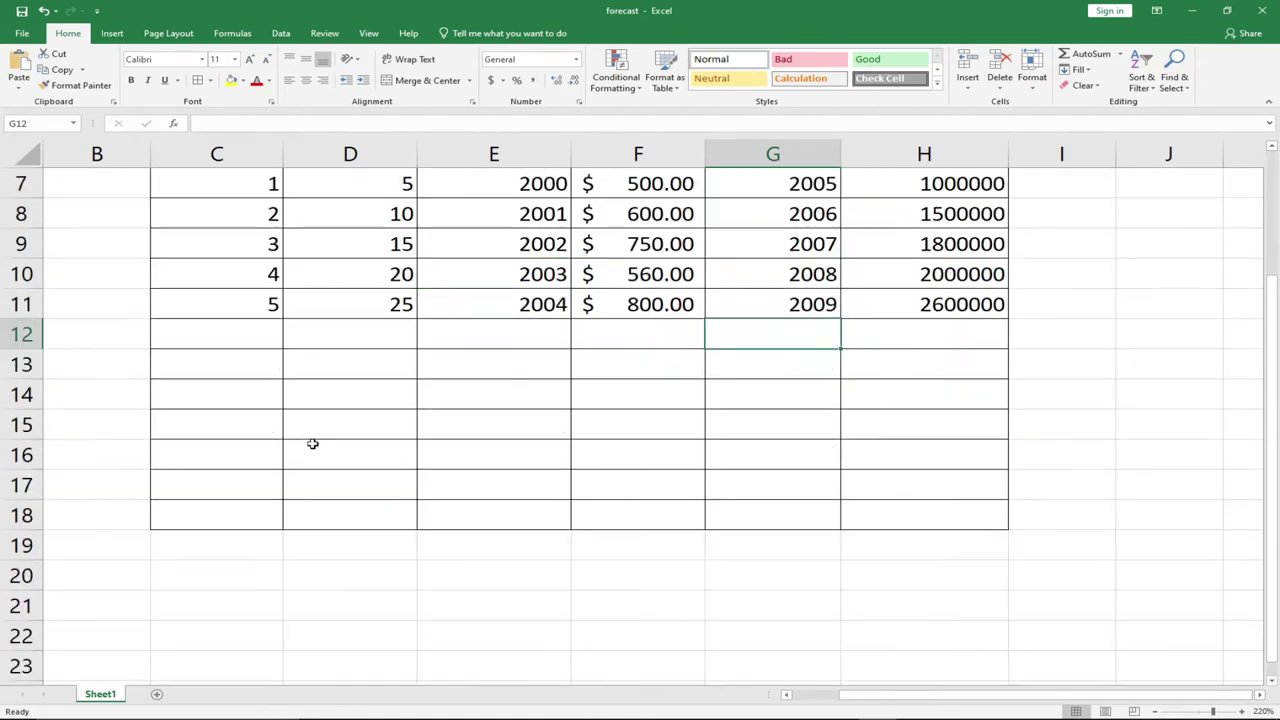
scroll(311, 414, "up", 2)
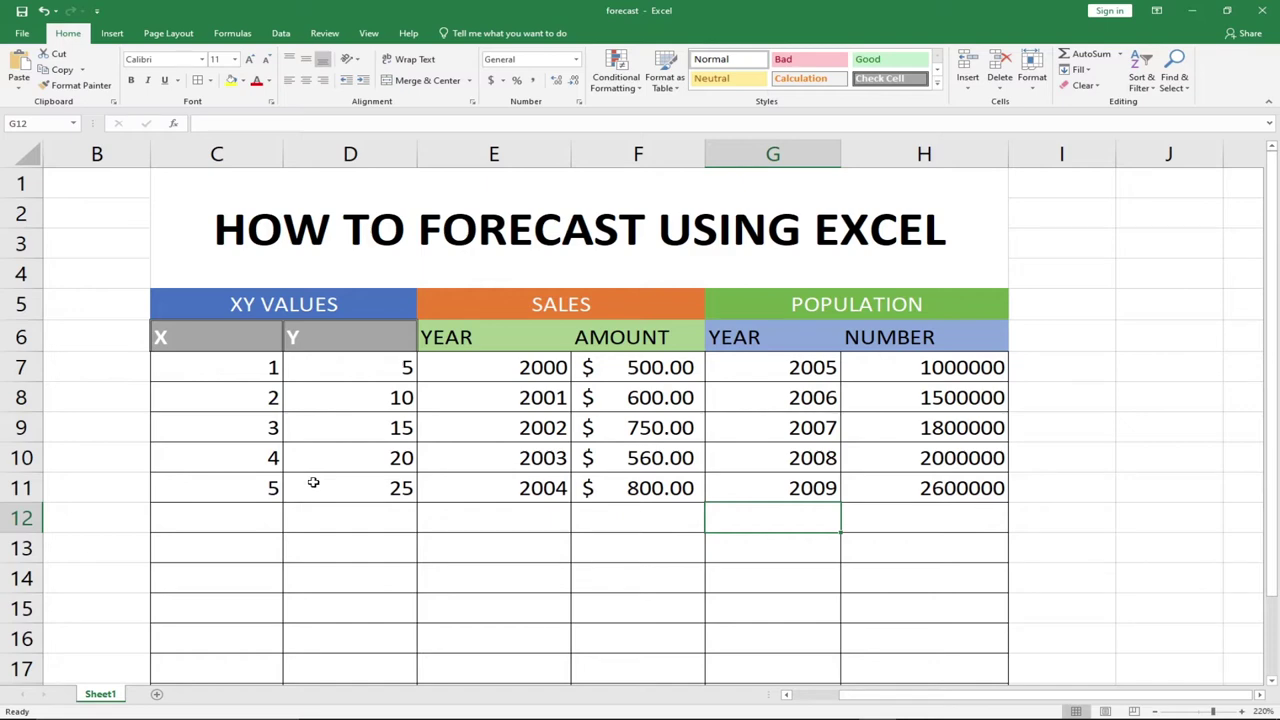
left_click(243, 511)
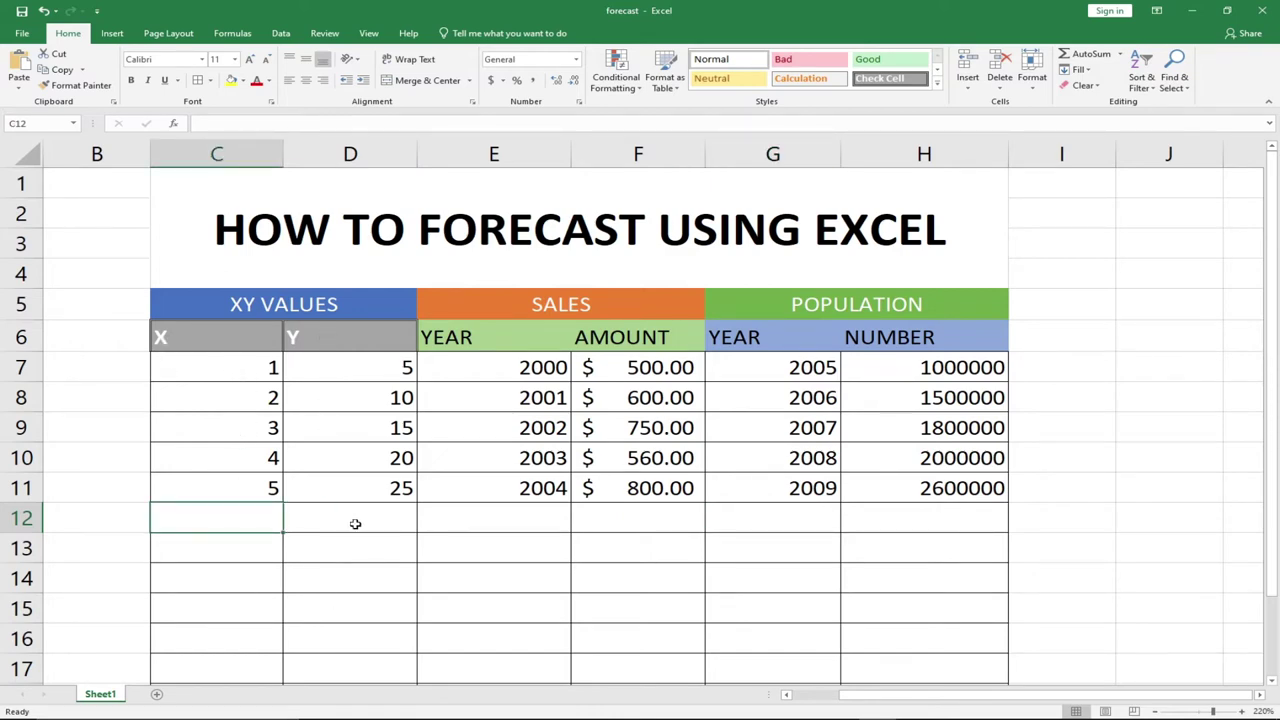
scroll(330, 500, "down", 2)
scroll(280, 360, "up", 1)
scroll(297, 385, "up", 1)
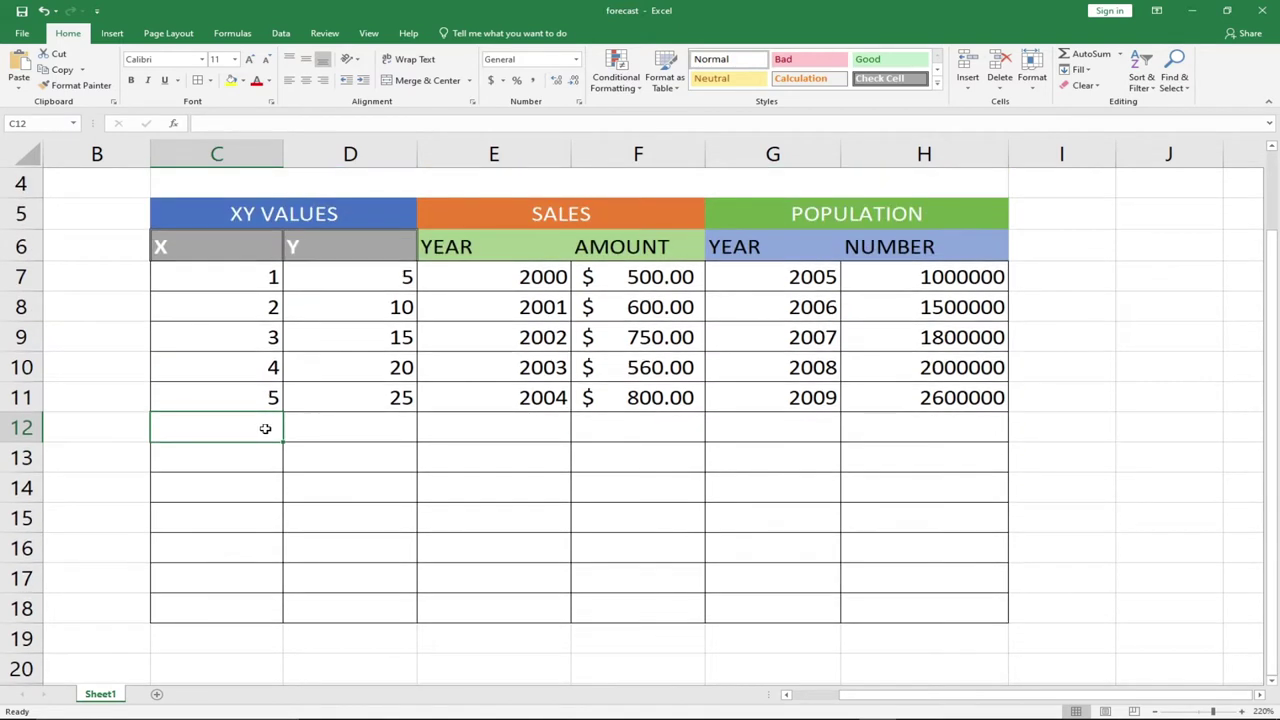
Begin a FORECAST formula in cell D12 with C12 as the x argument
left_click(384, 422)
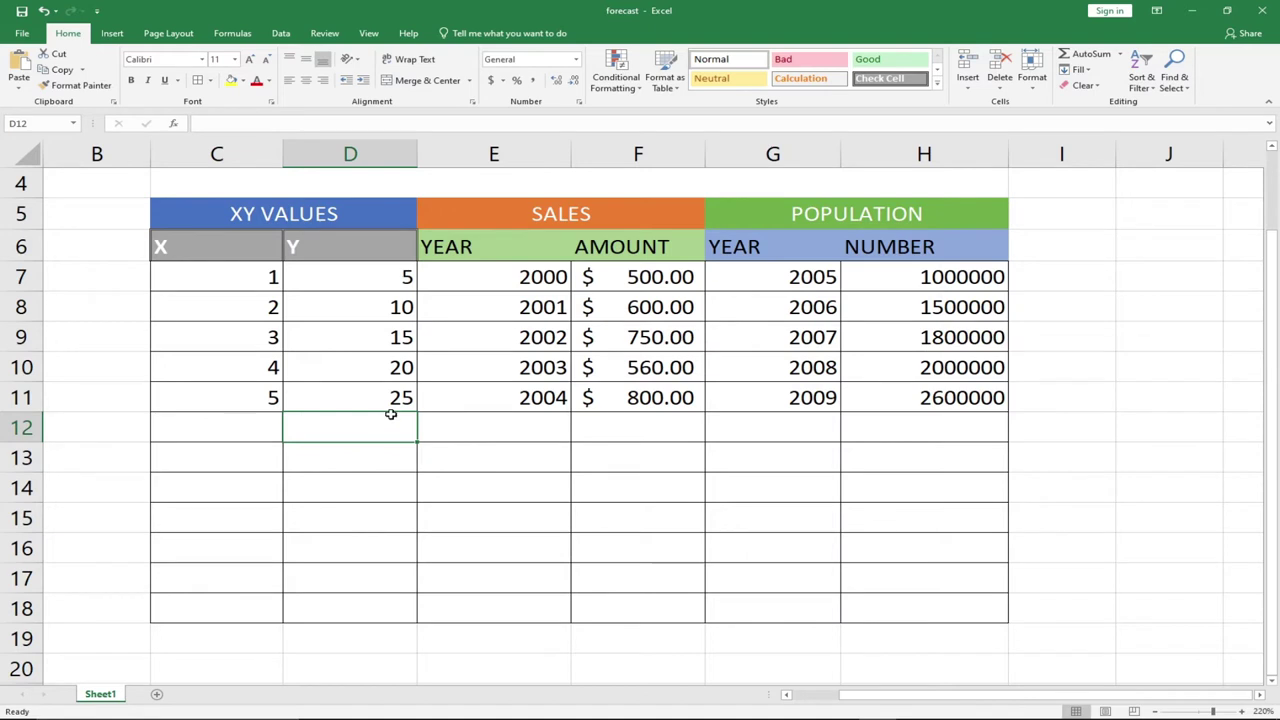
double_click(329, 436)
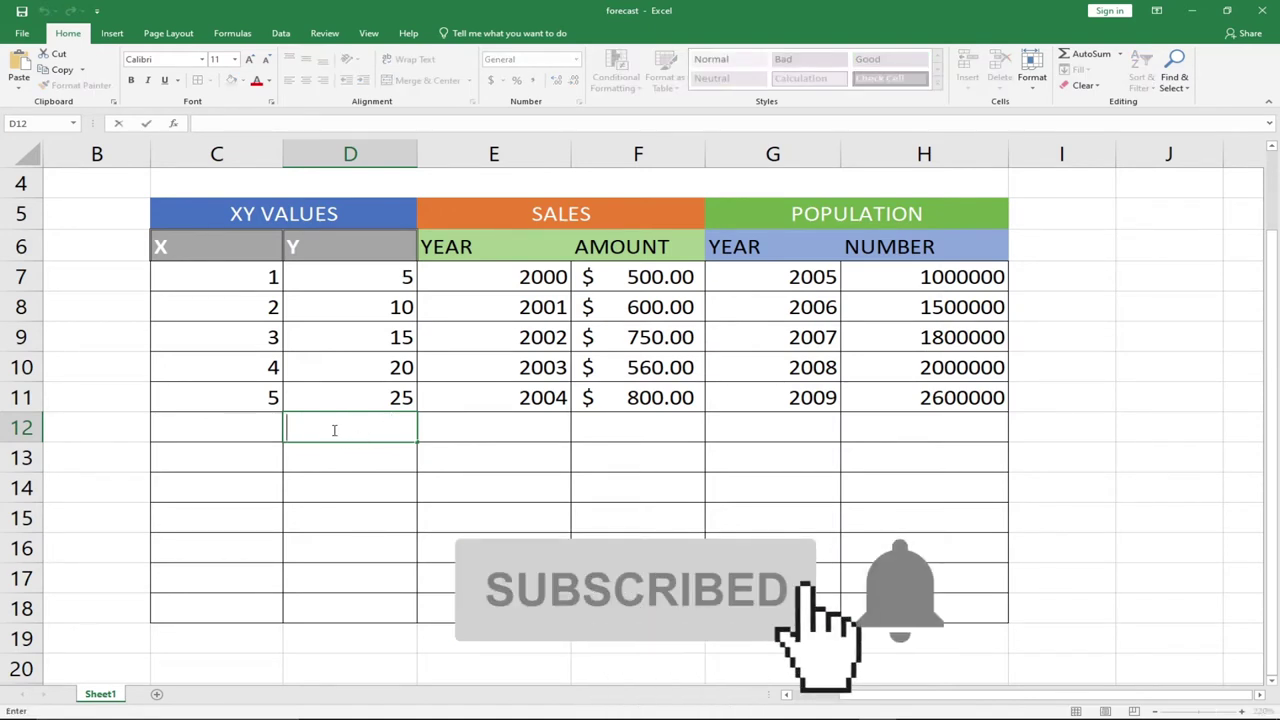
type("=for")
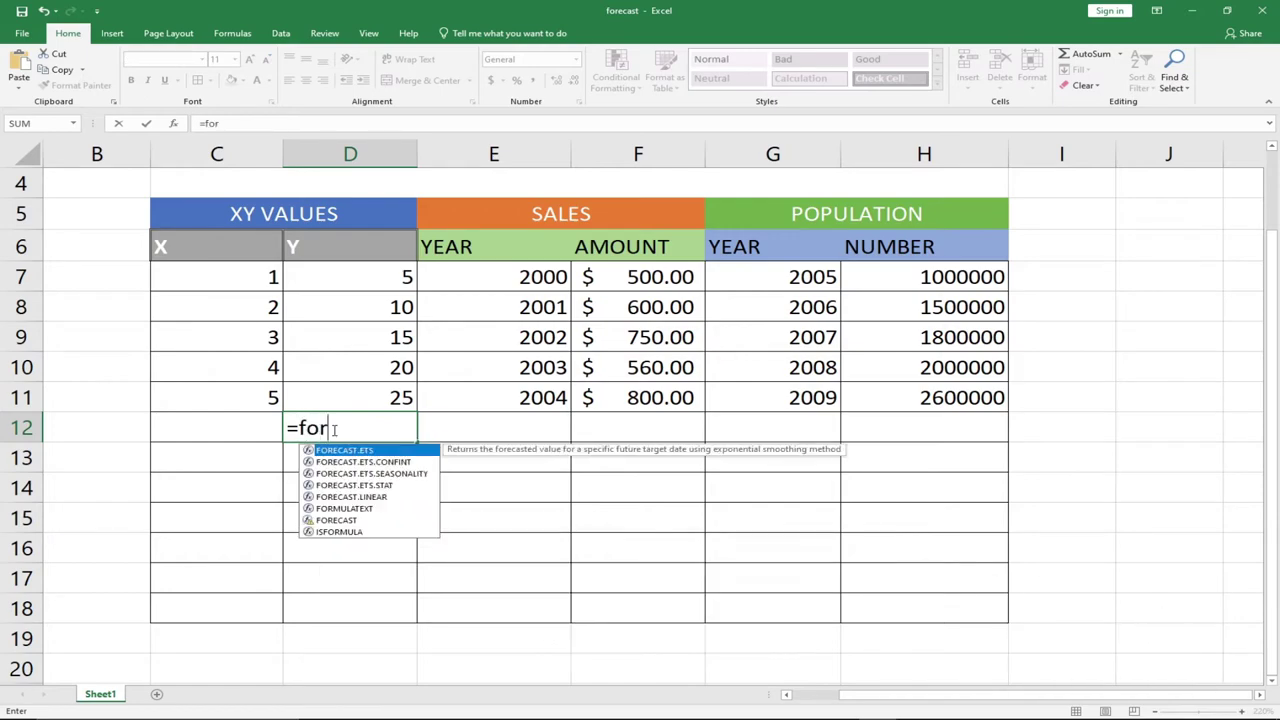
type("e")
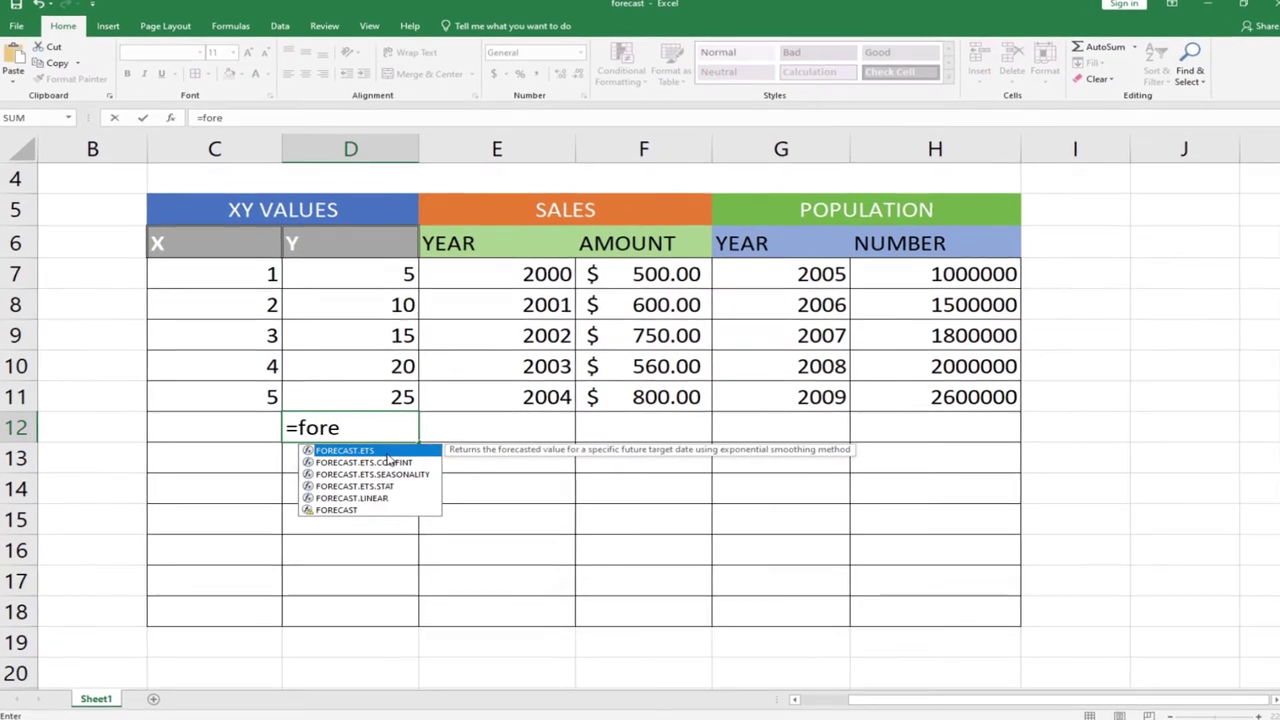
key("Down")
key("Down")
key("Down")
key("Down")
key("Down")
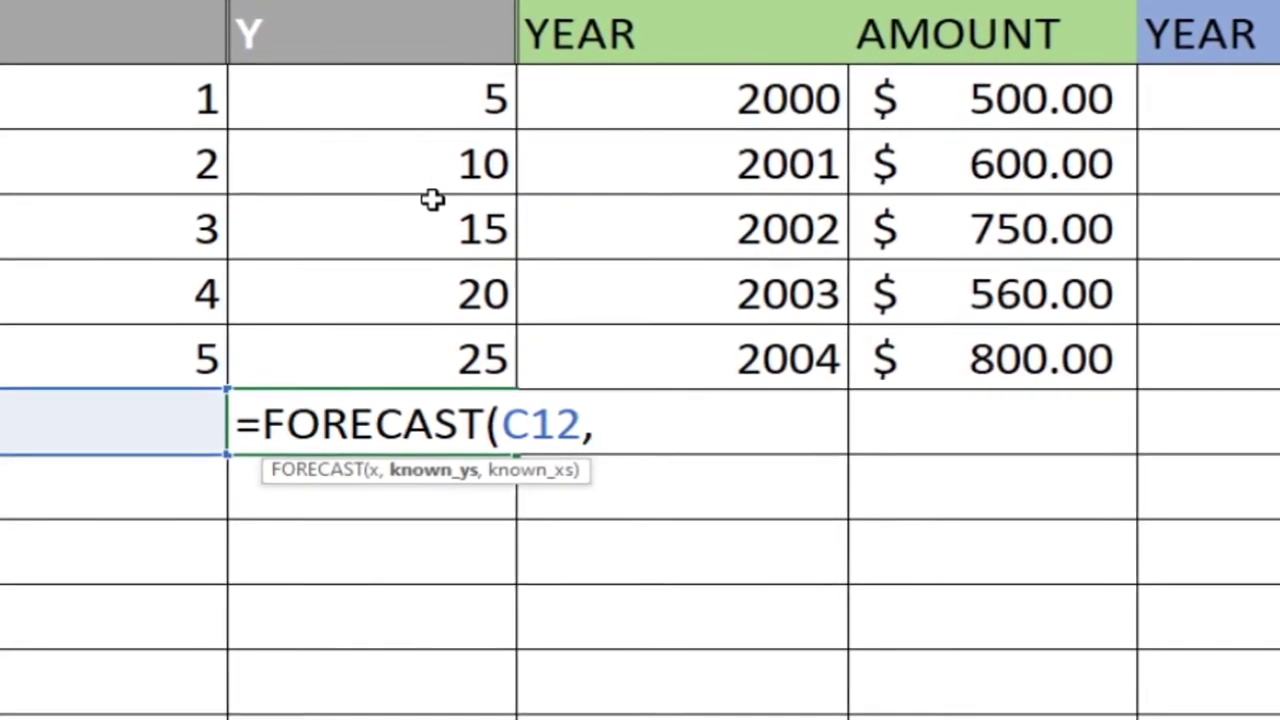
Complete the FORECAST formula in D12 with D7:D11 as the known y values and C7:C11 as the known x values
left_click_drag(400, 86, 371, 390)
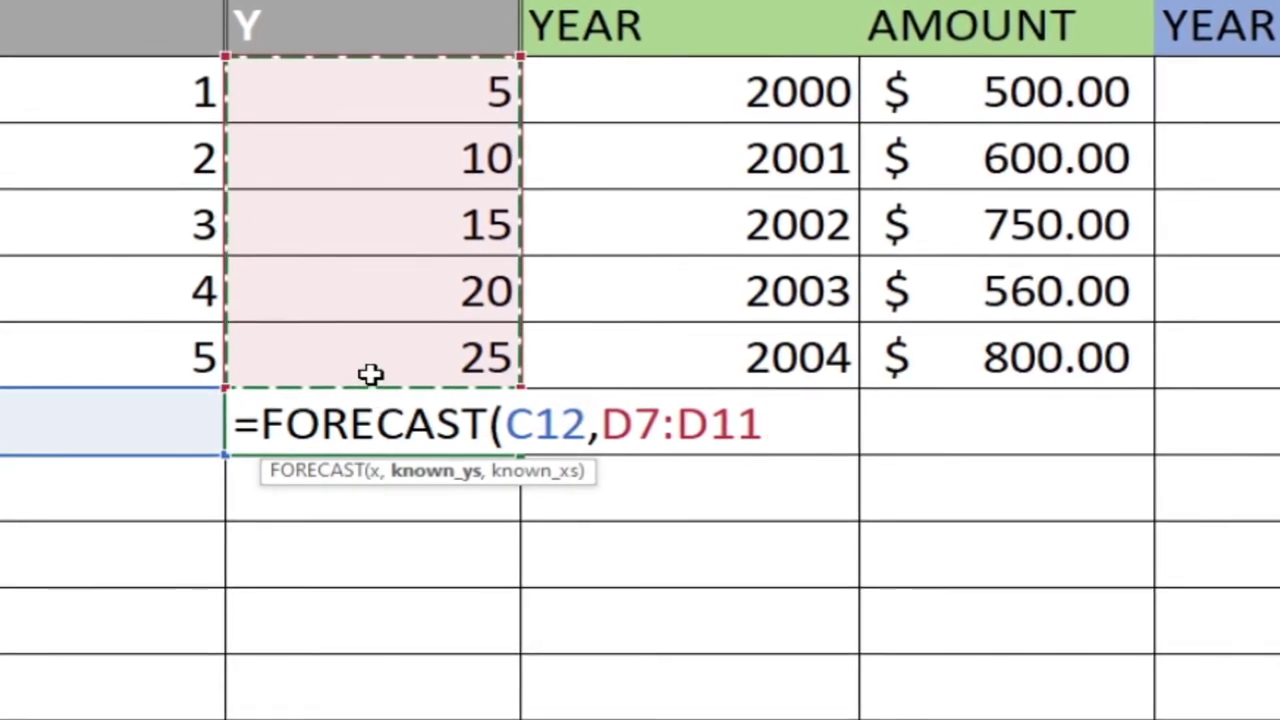
type(",")
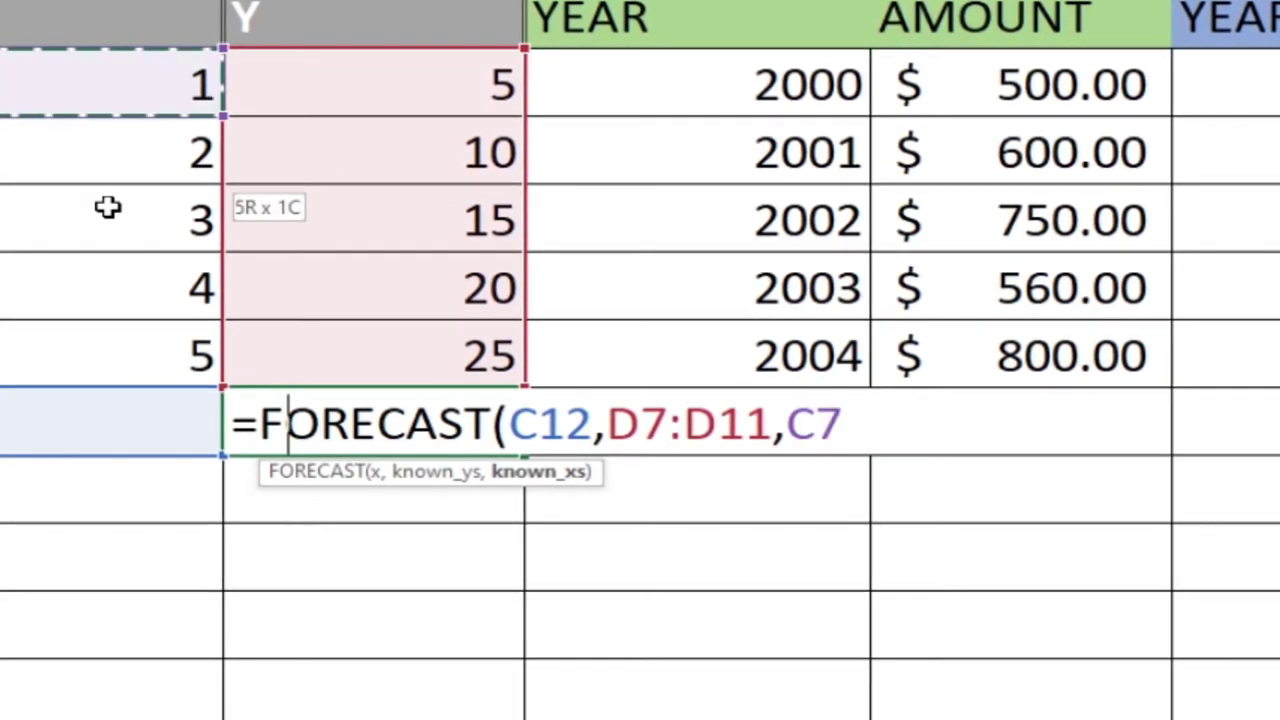
left_click_drag(108, 207, 114, 354)
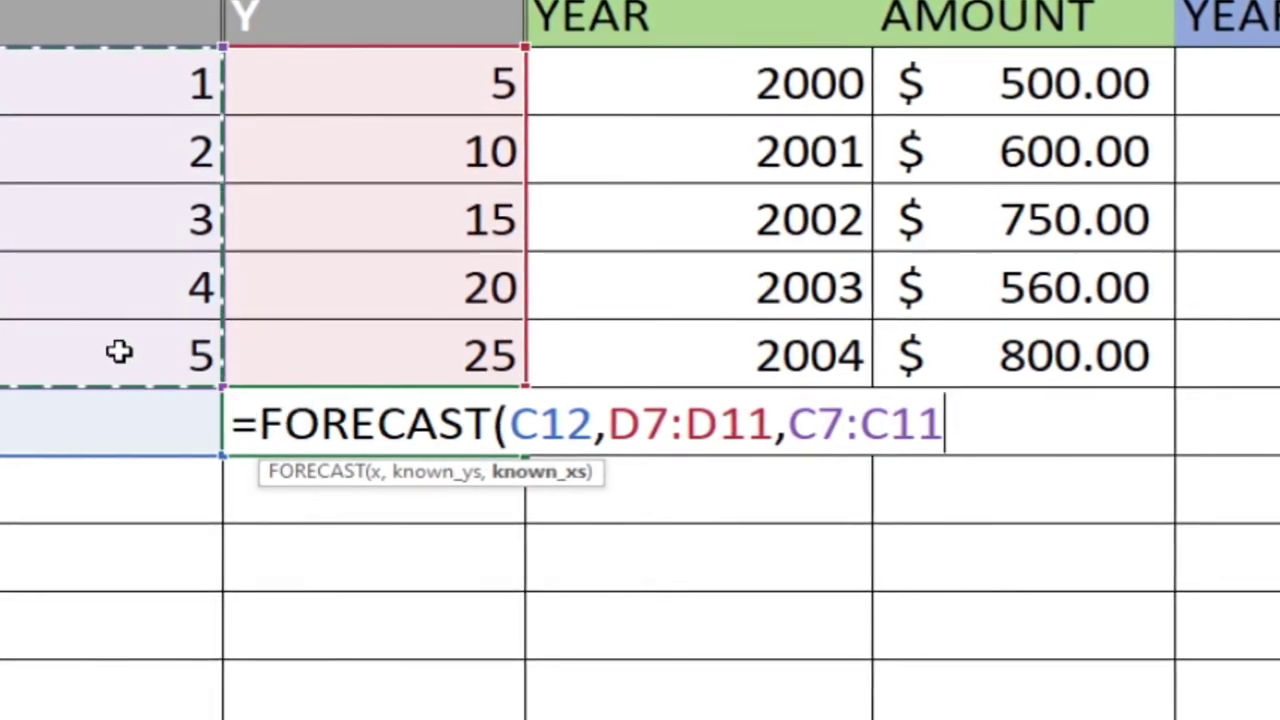
type(")")
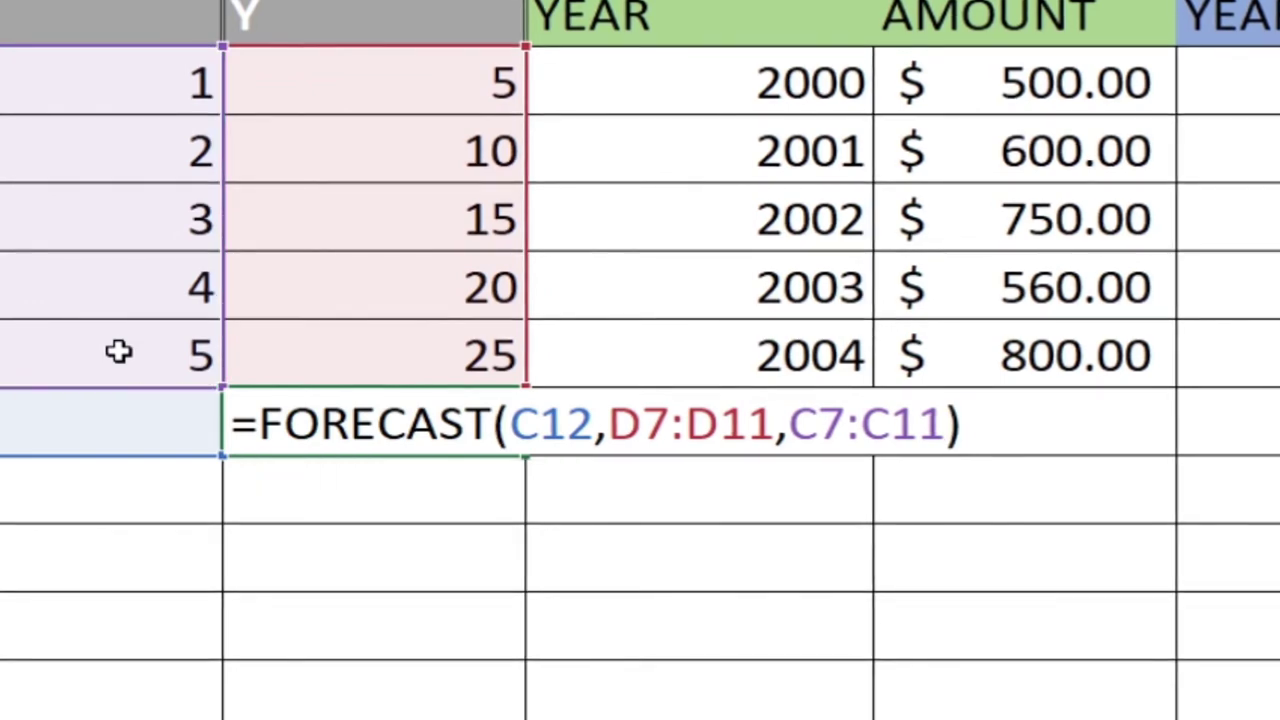
key("Return")
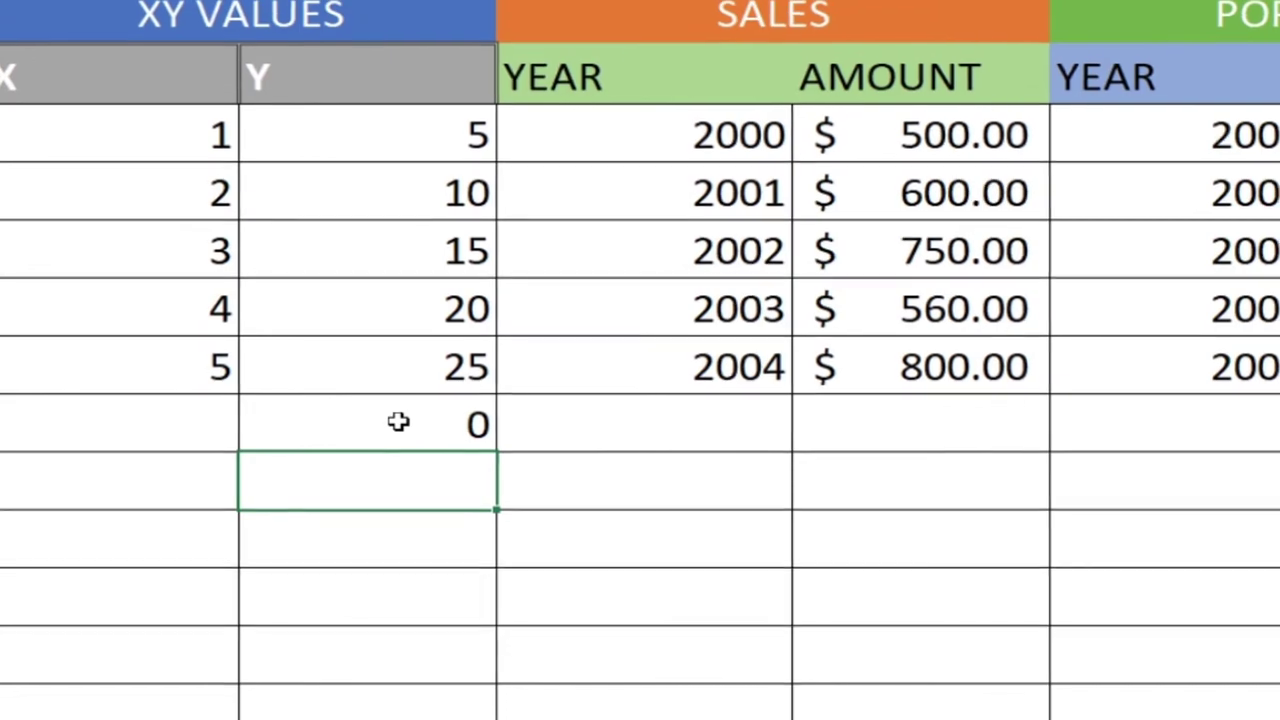
Enter 6 as the X value in C12 and fill the D12 forecast formula down through D18
left_click(215, 425)
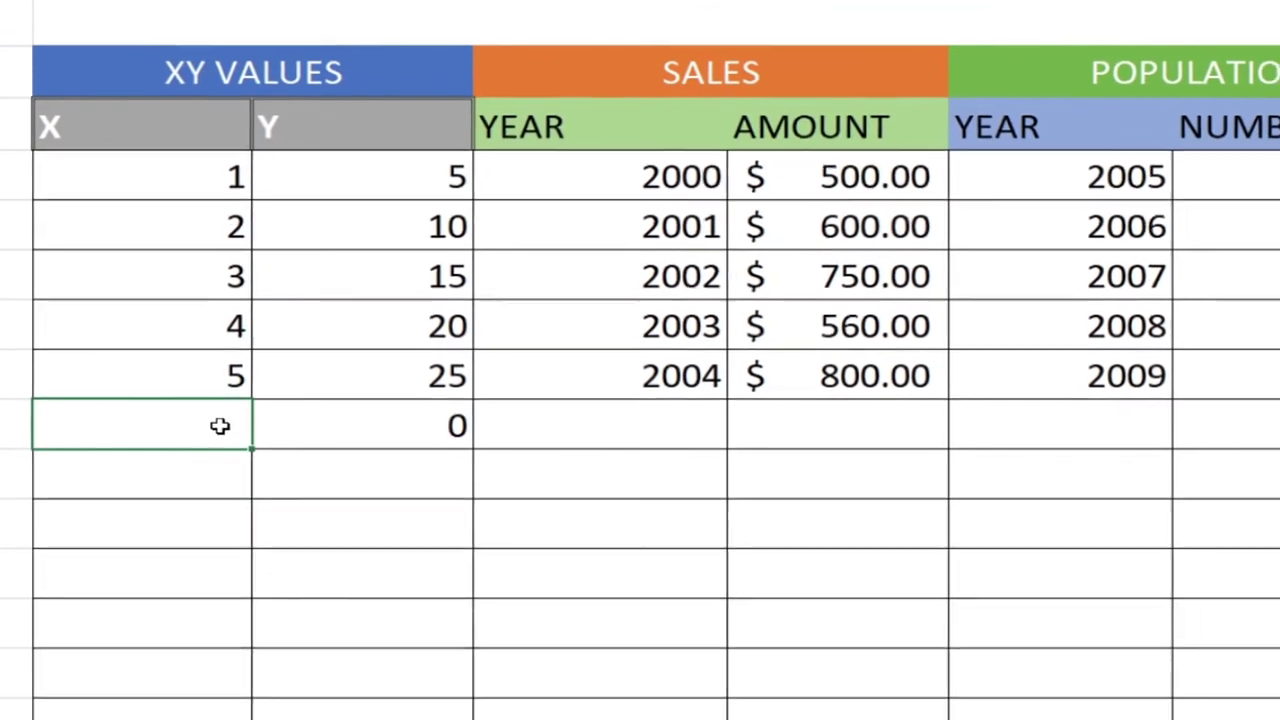
type("6")
key("Return")
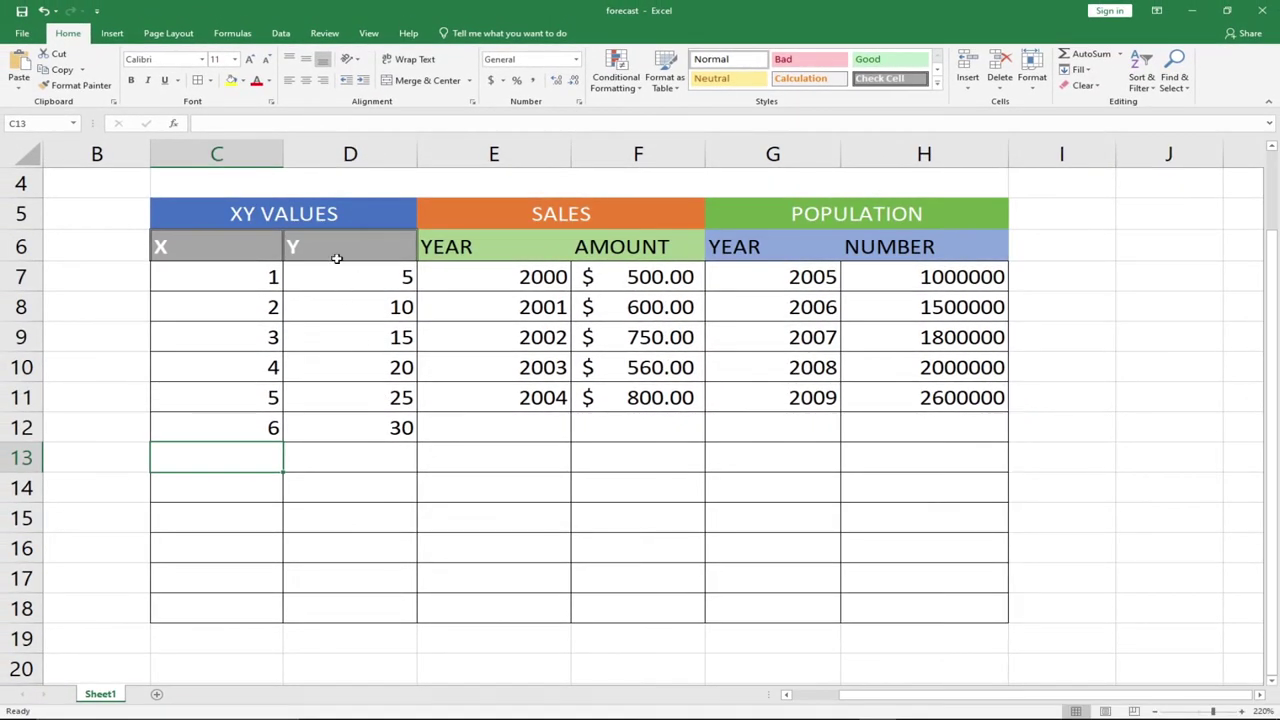
left_click(371, 437)
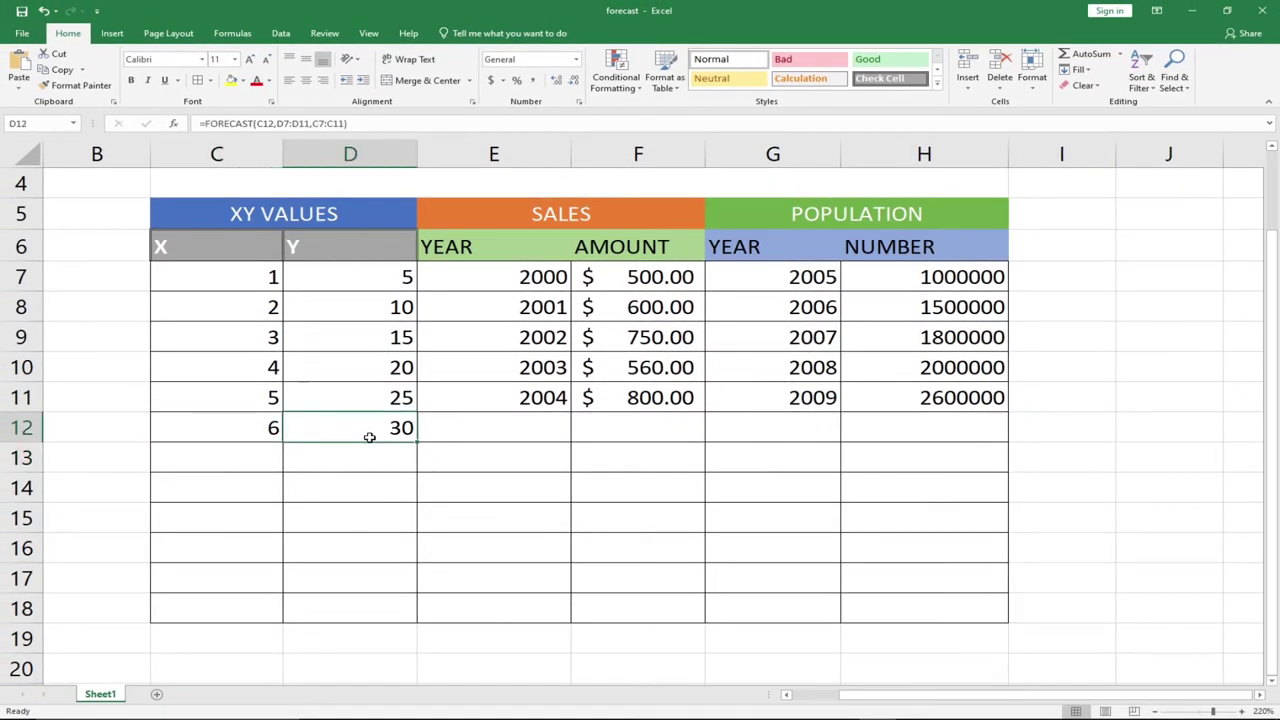
left_click_drag(417, 440, 380, 611)
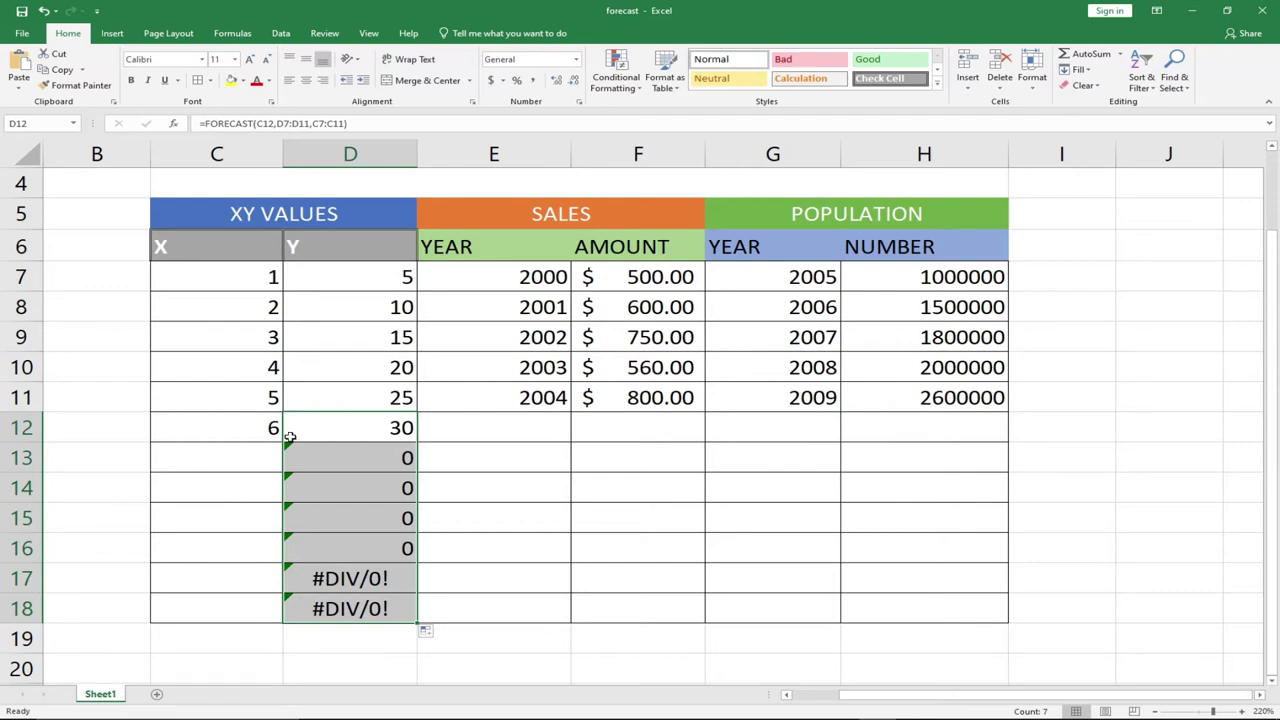
Enter the X values 7, 8 and 9 in cells C13 to C15
left_click(250, 448)
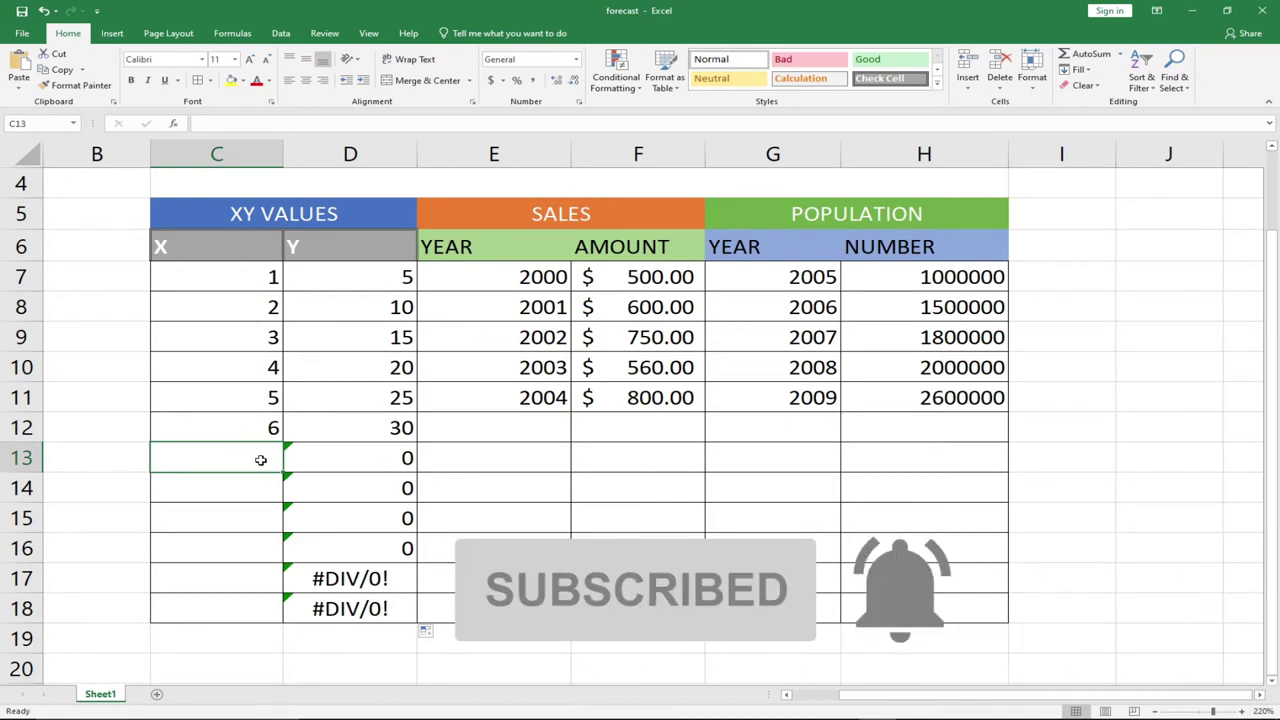
type("7")
key("Return")
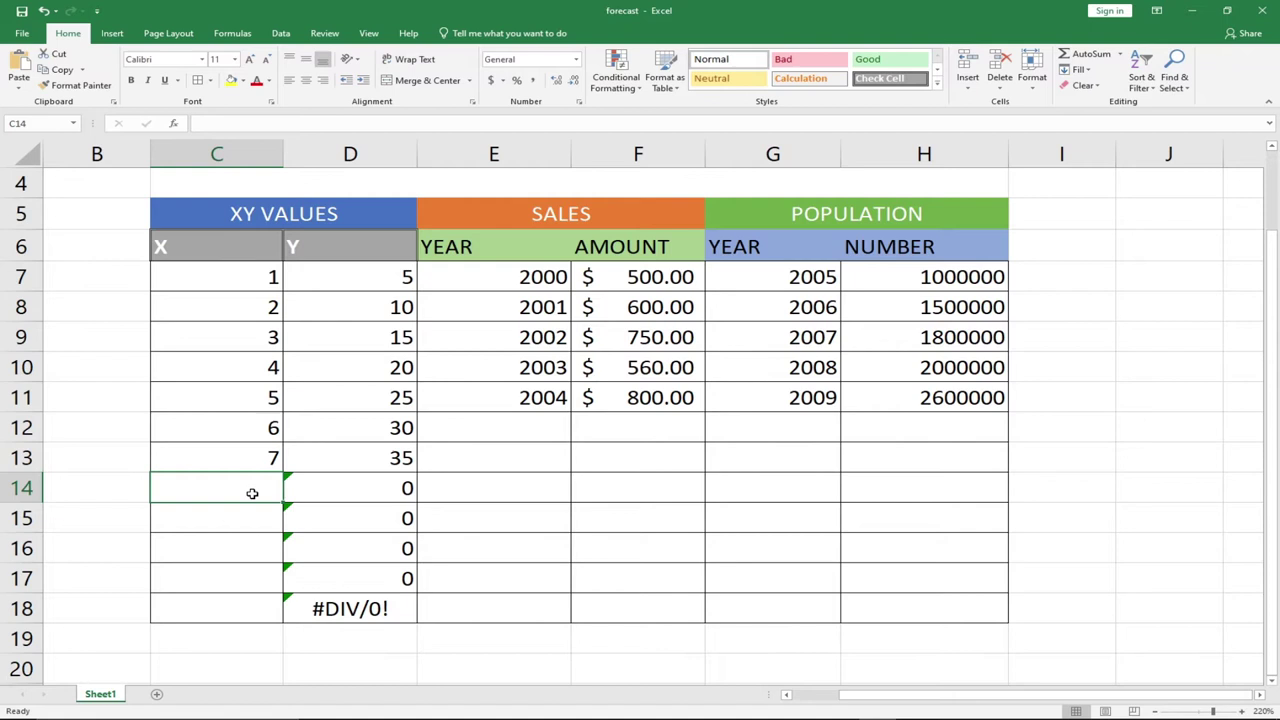
type("8")
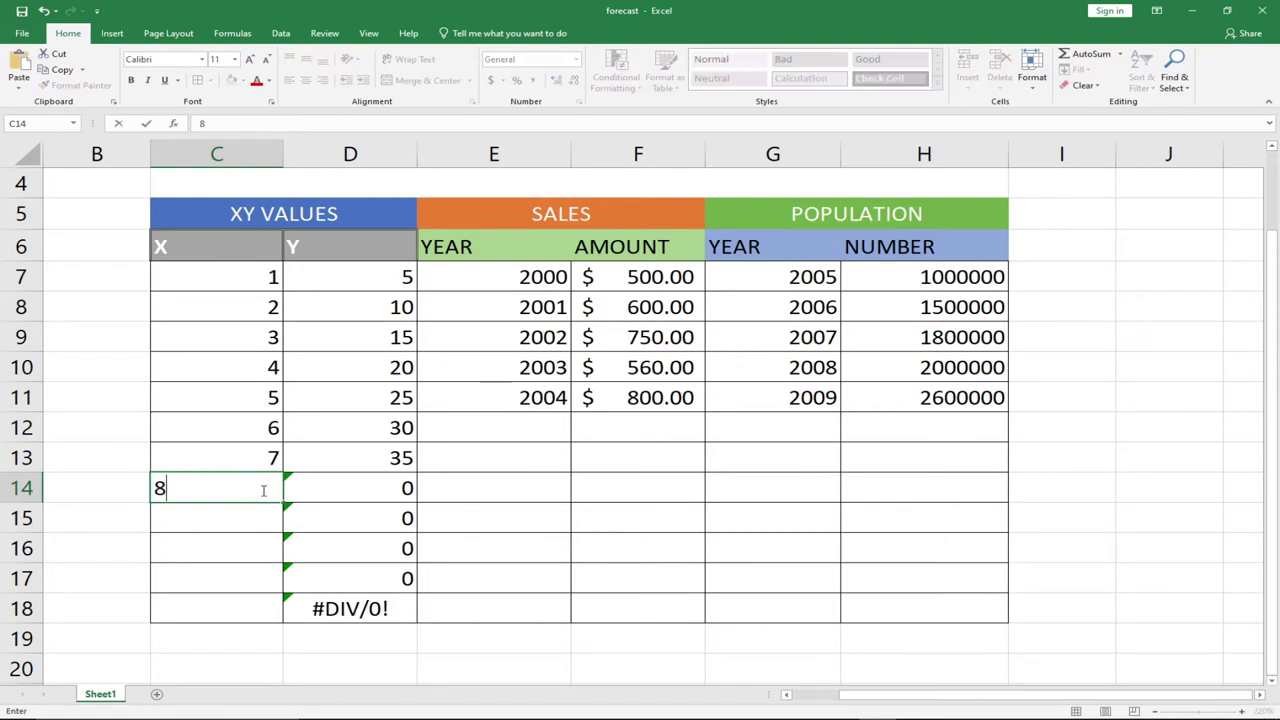
key("Return")
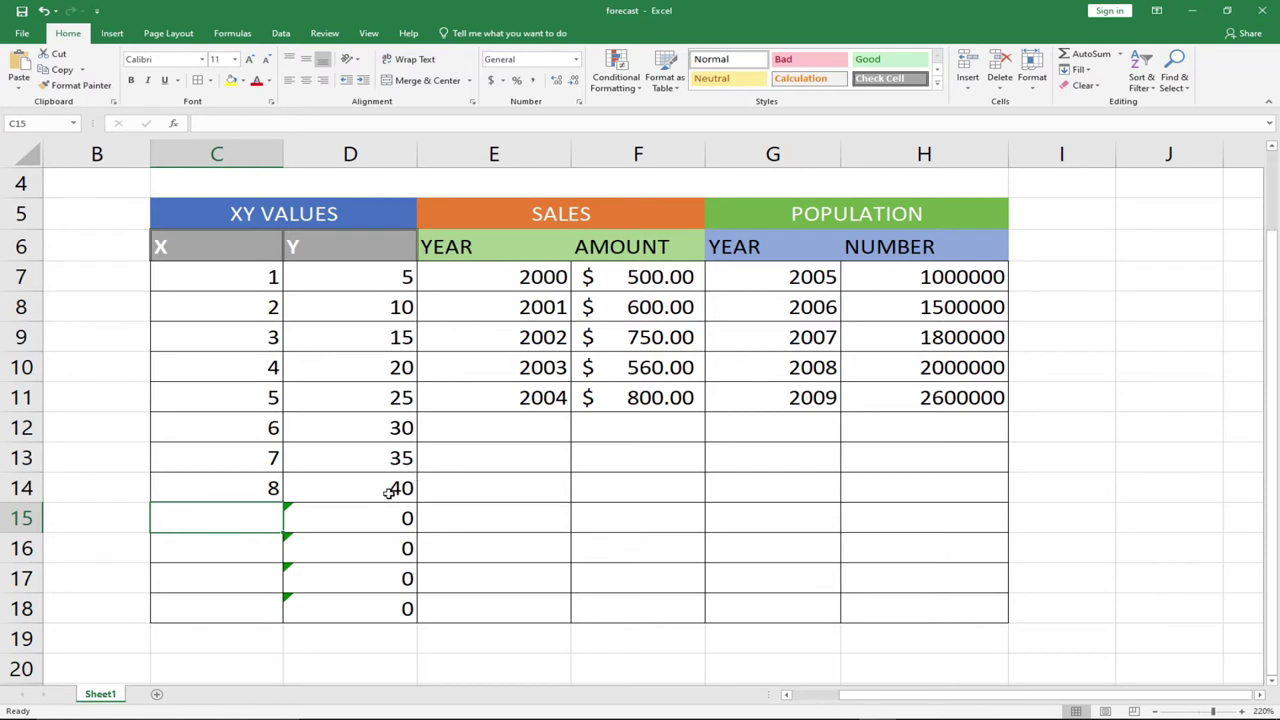
type("9")
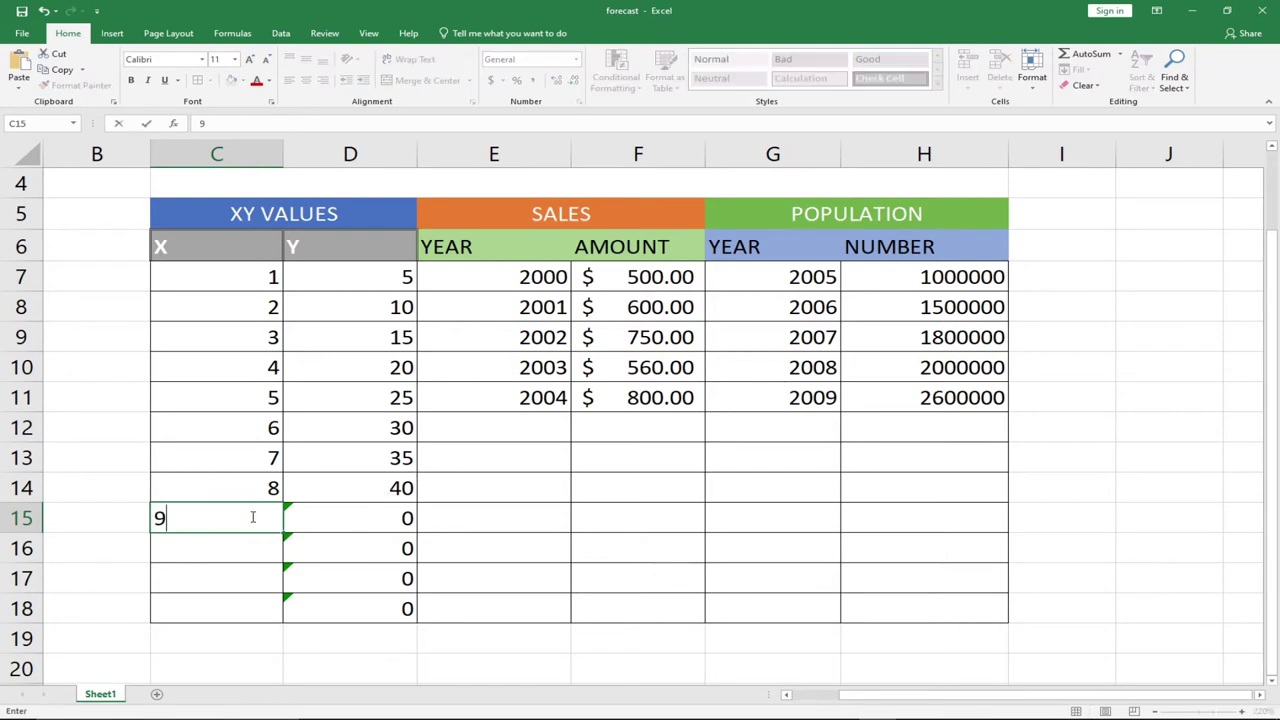
key("Return")
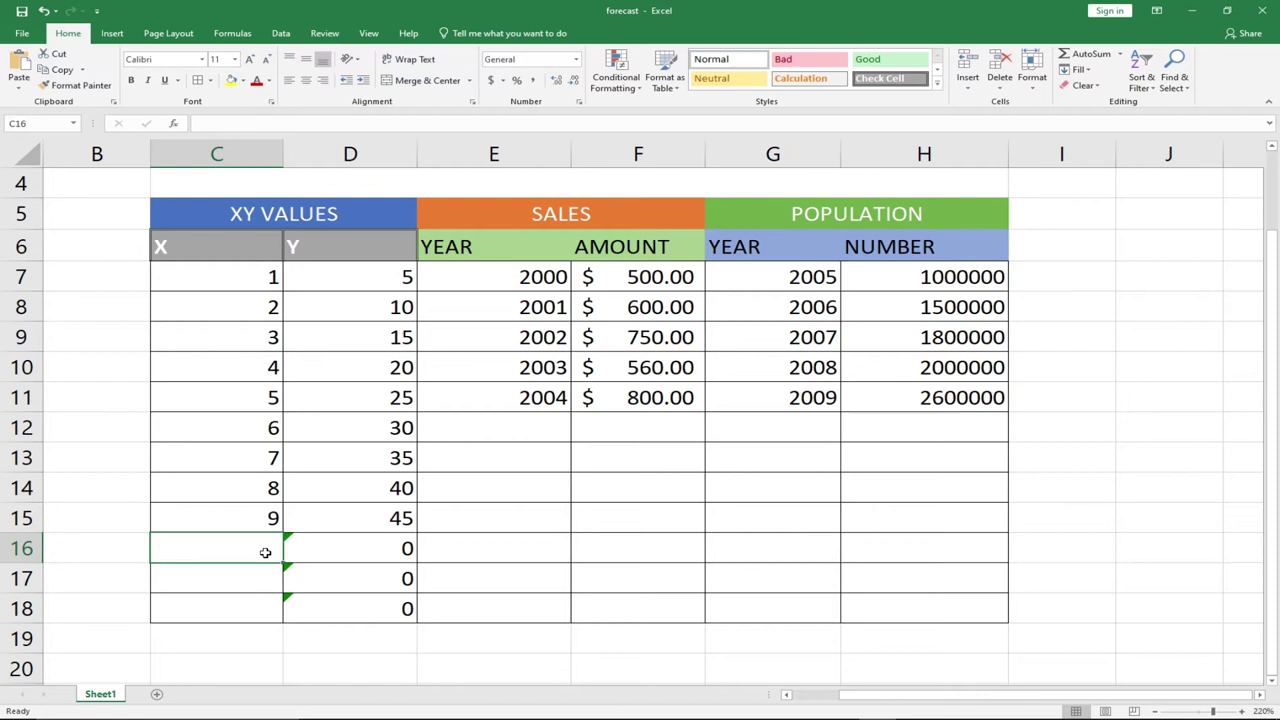
Try 90 as the X value in C16, and replace it with 10
type("90")
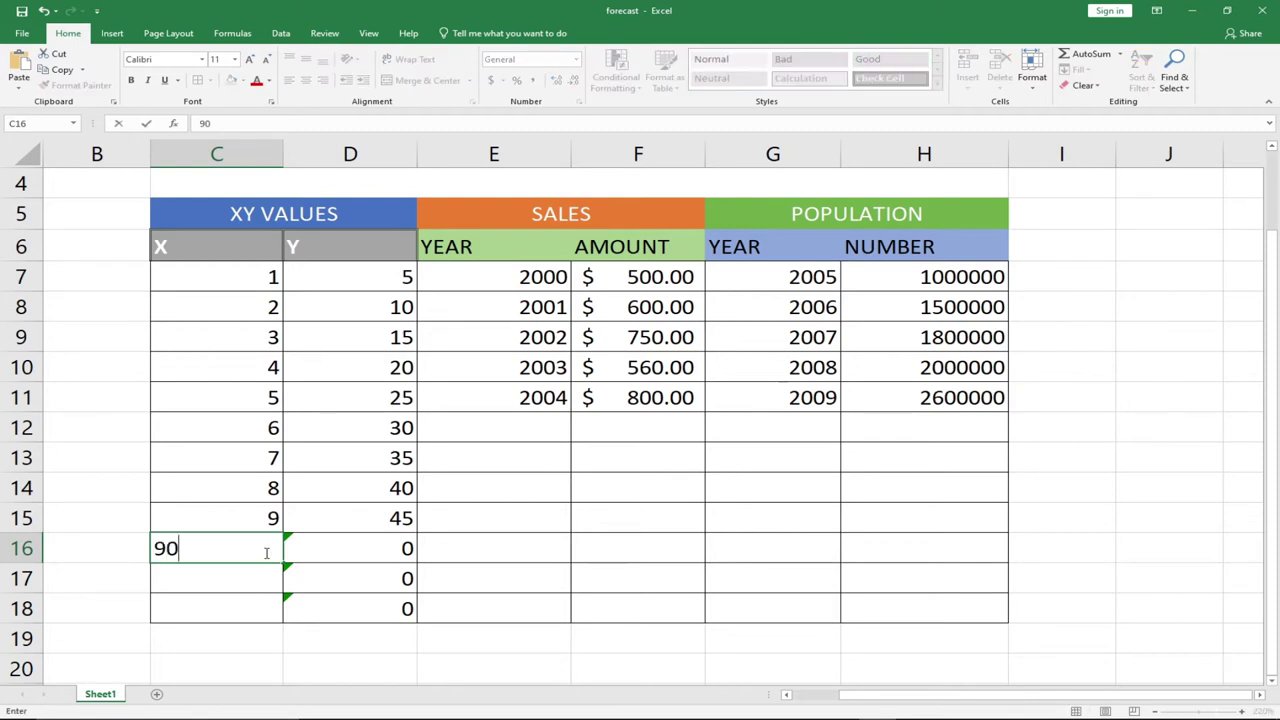
key("Return")
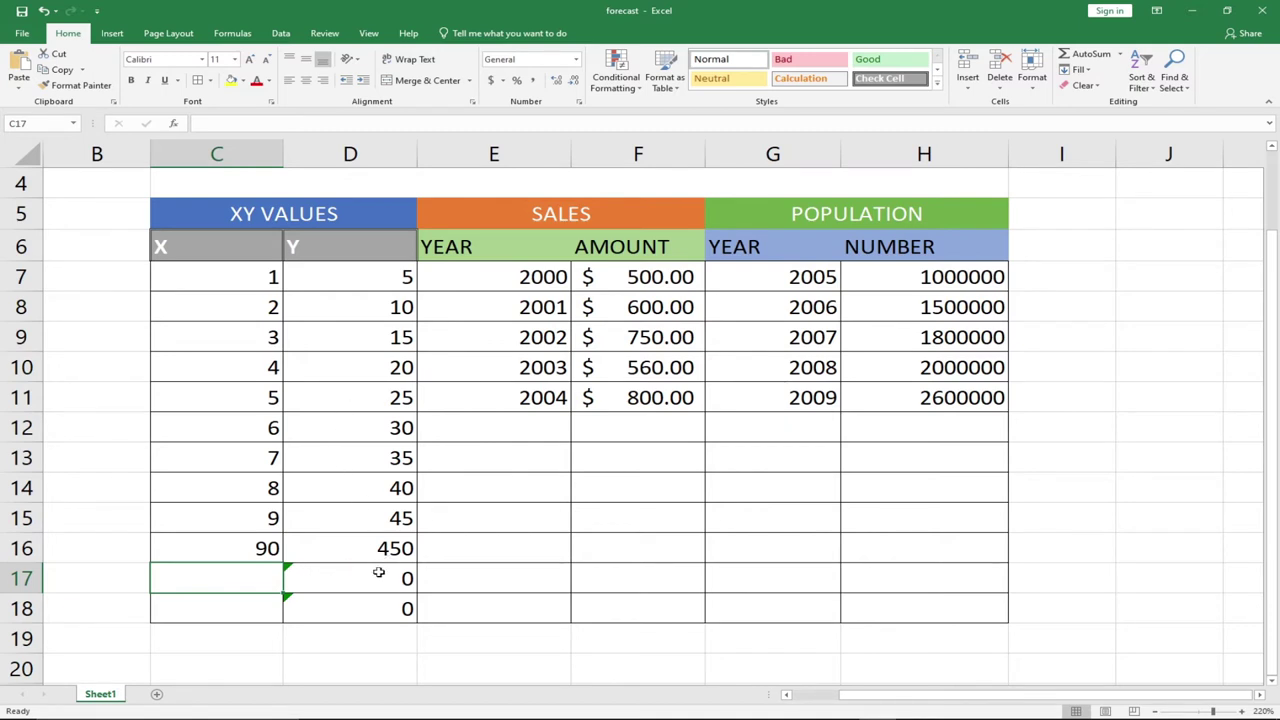
double_click(272, 548)
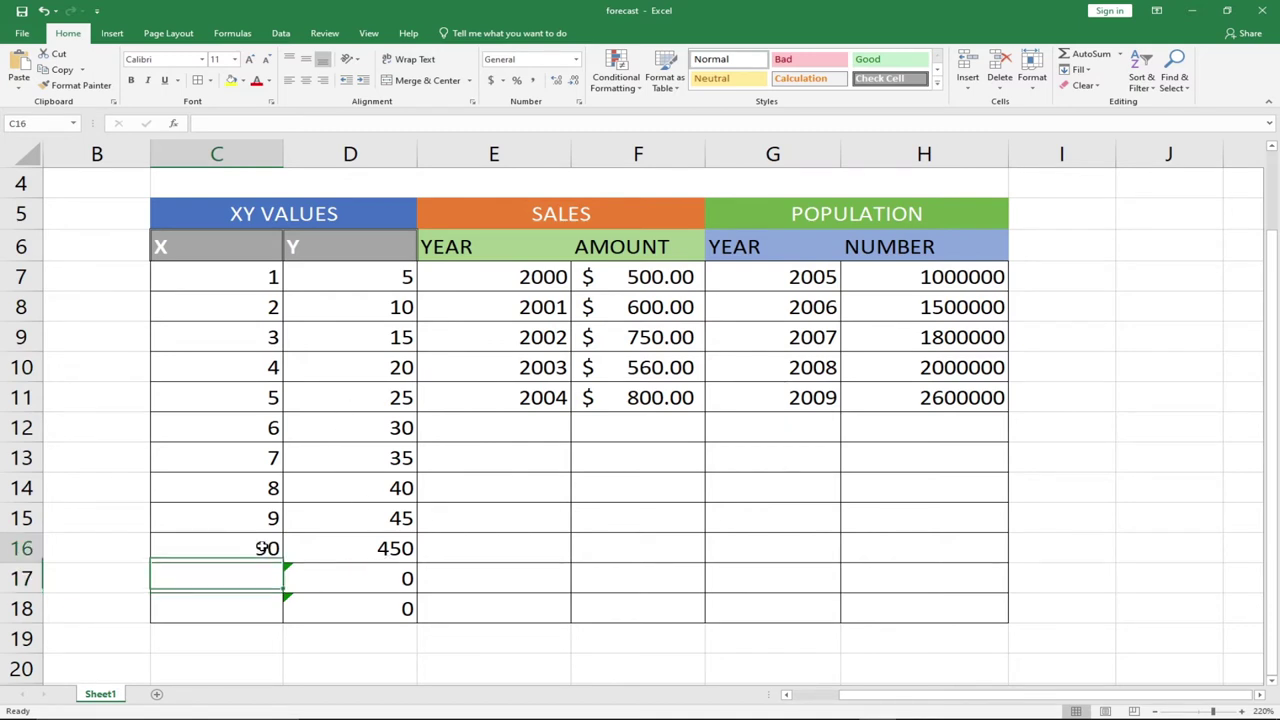
type("10")
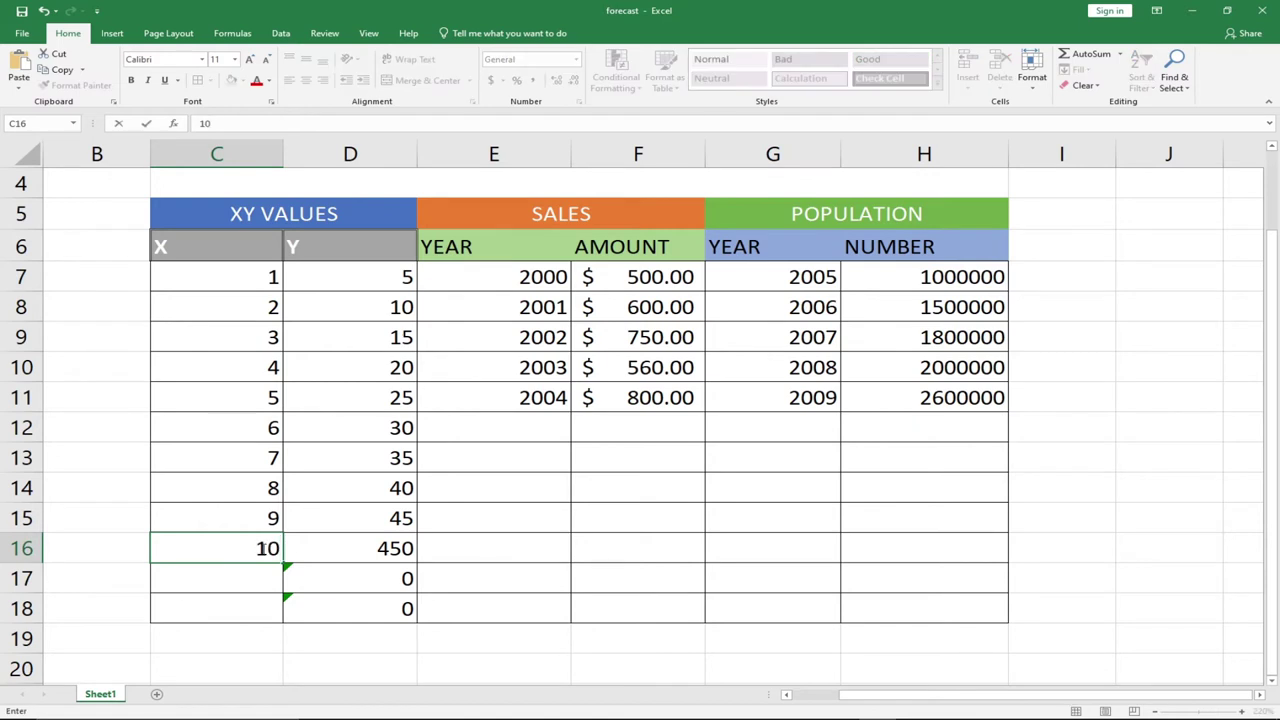
key("Return")
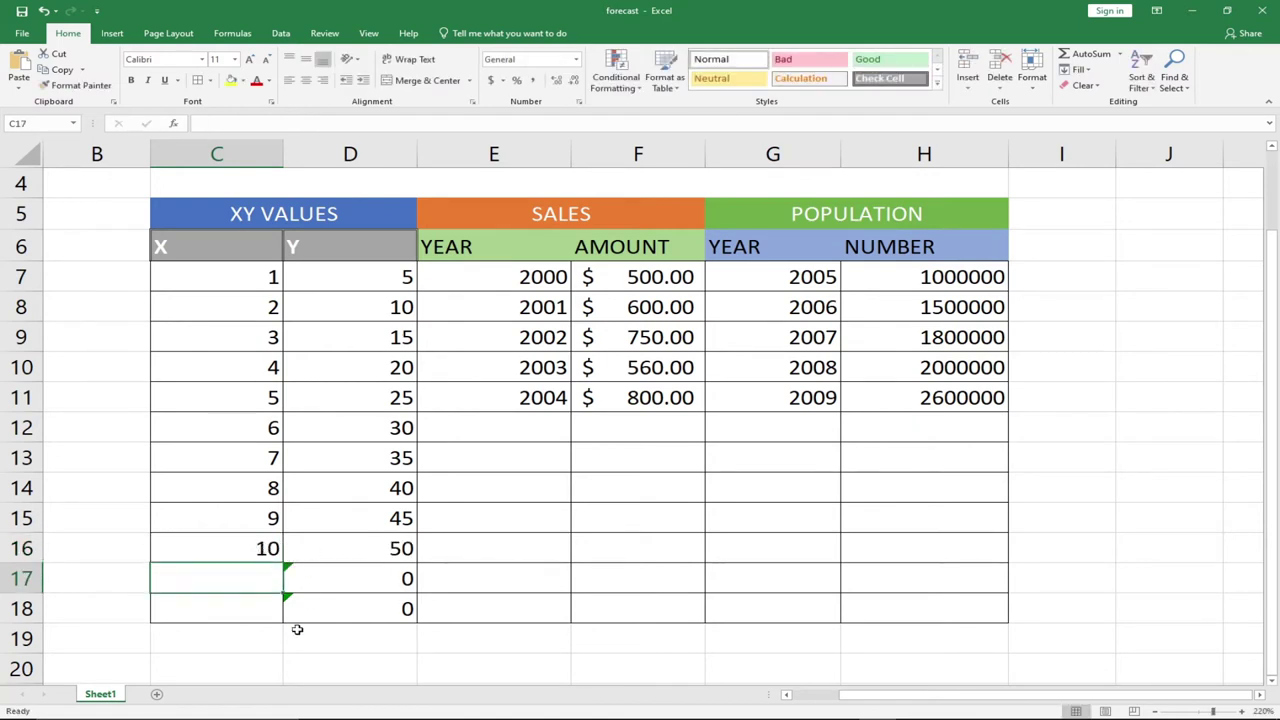
Enter the X values 11 and 12 in cells C17 and C18
type("11")
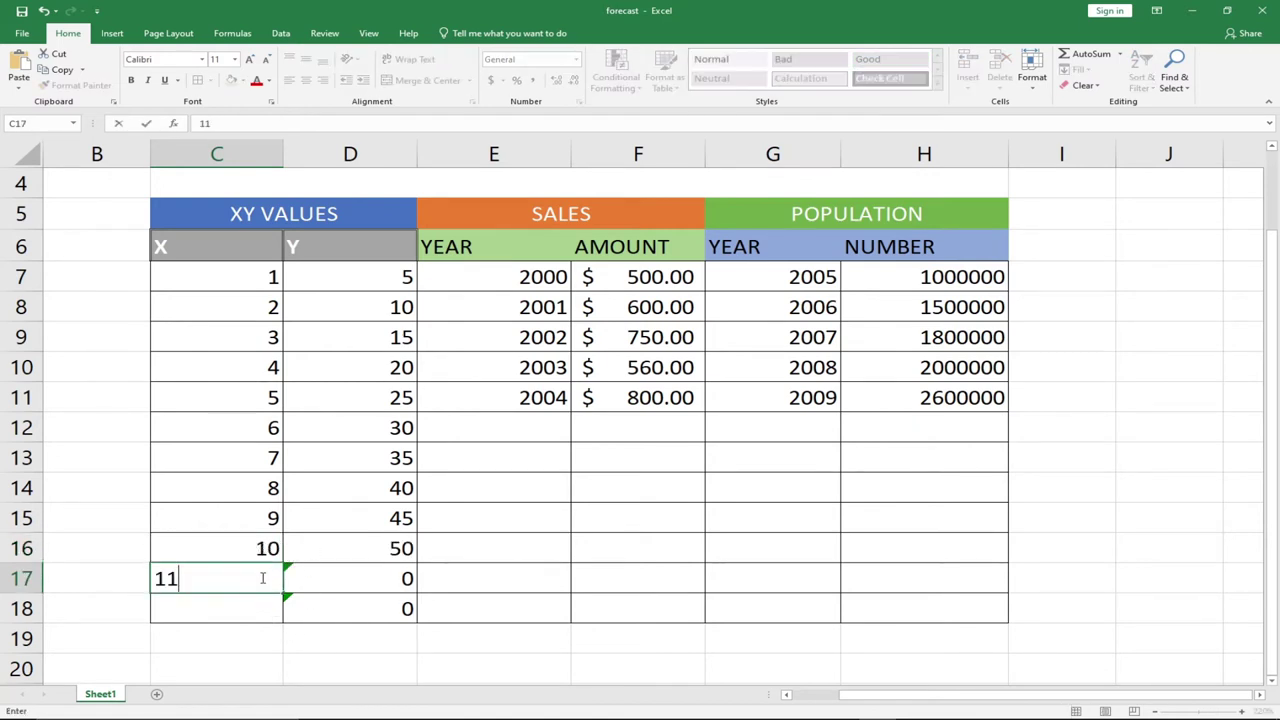
key("Return")
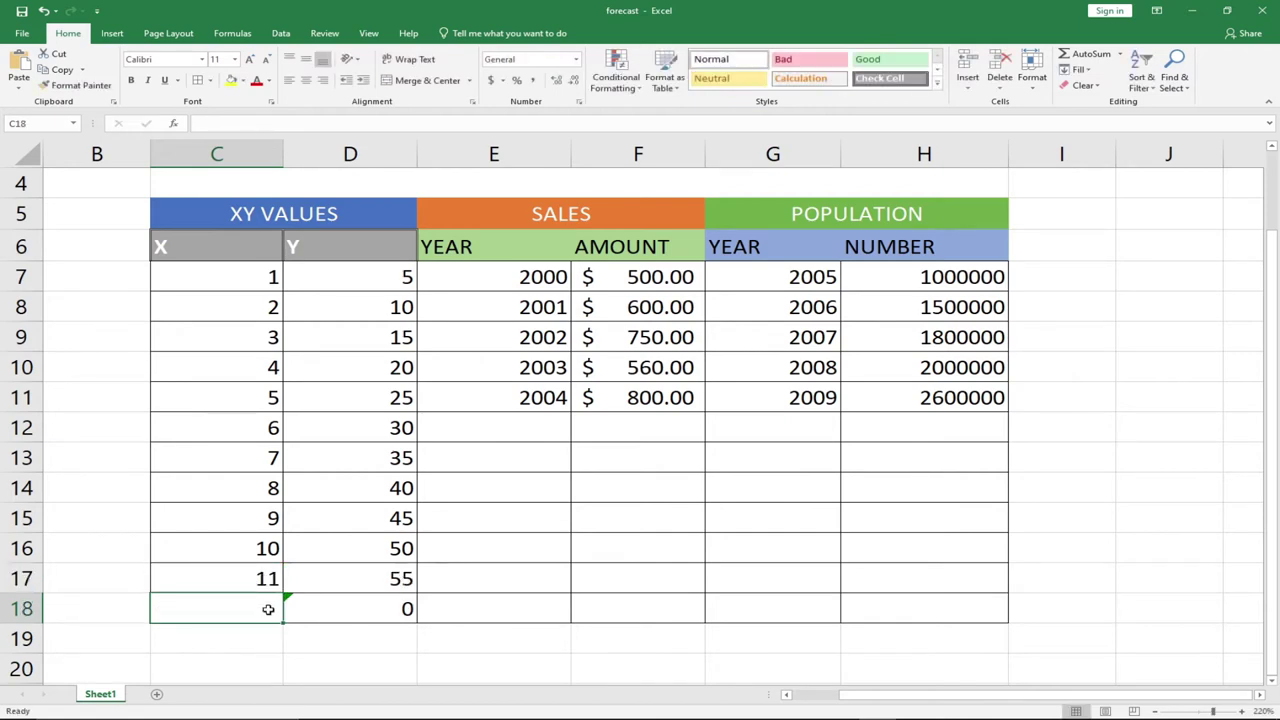
type("12")
key("Return")
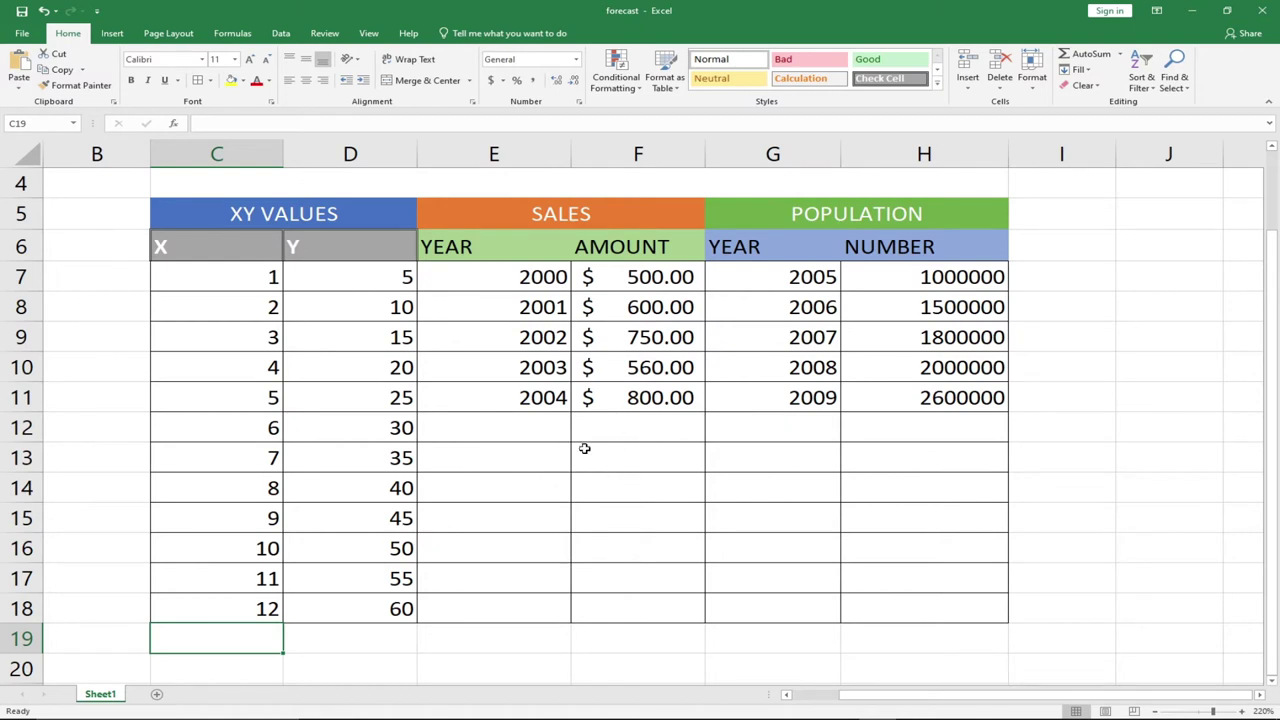
left_click(539, 428)
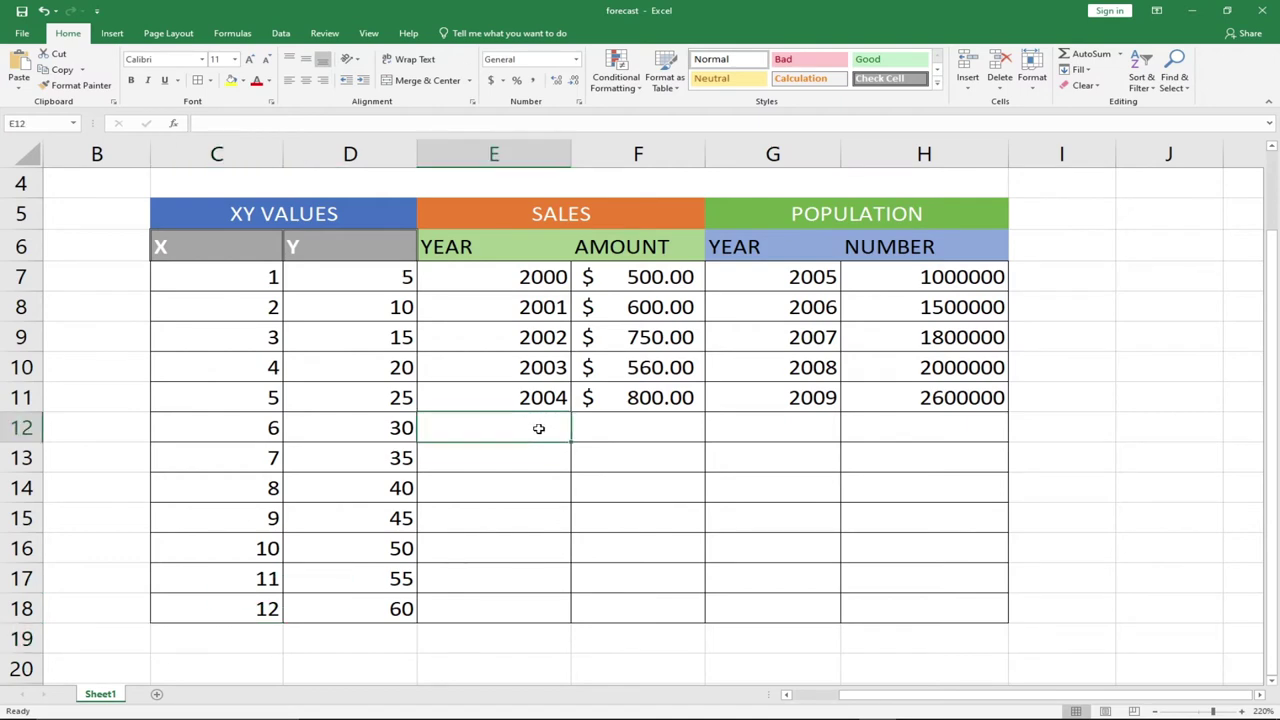
type("2005")
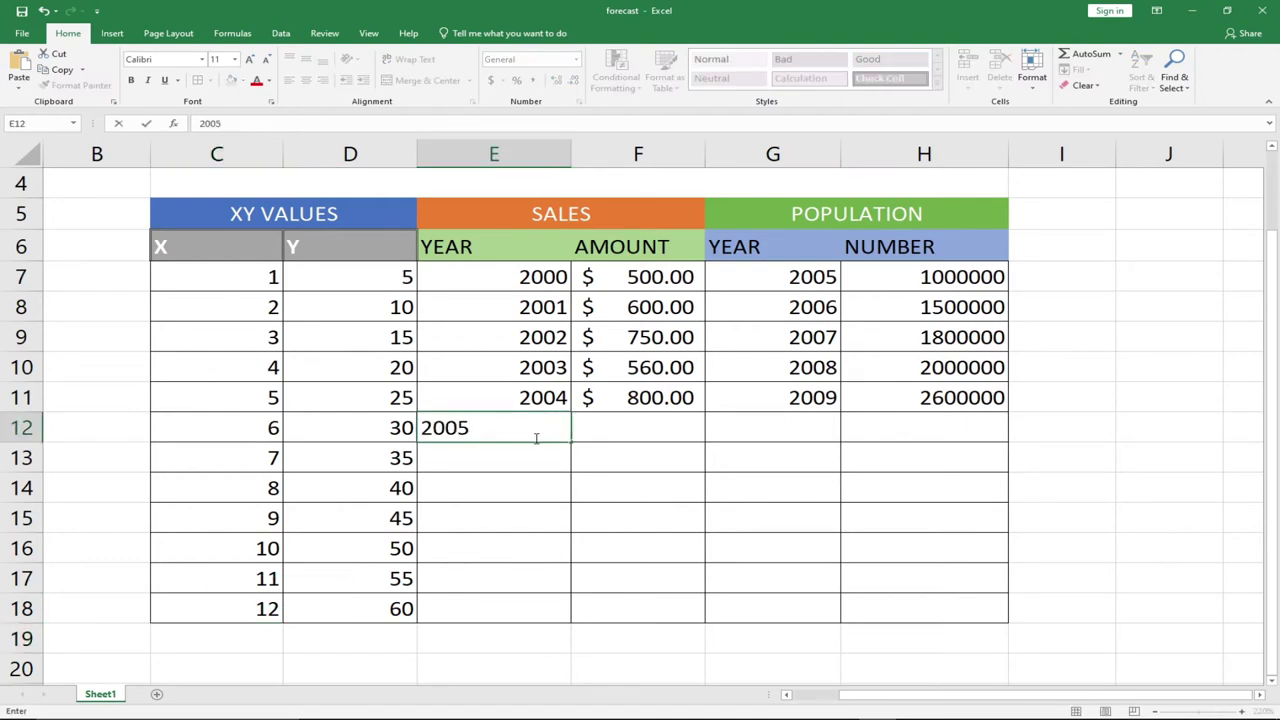
key("Tab")
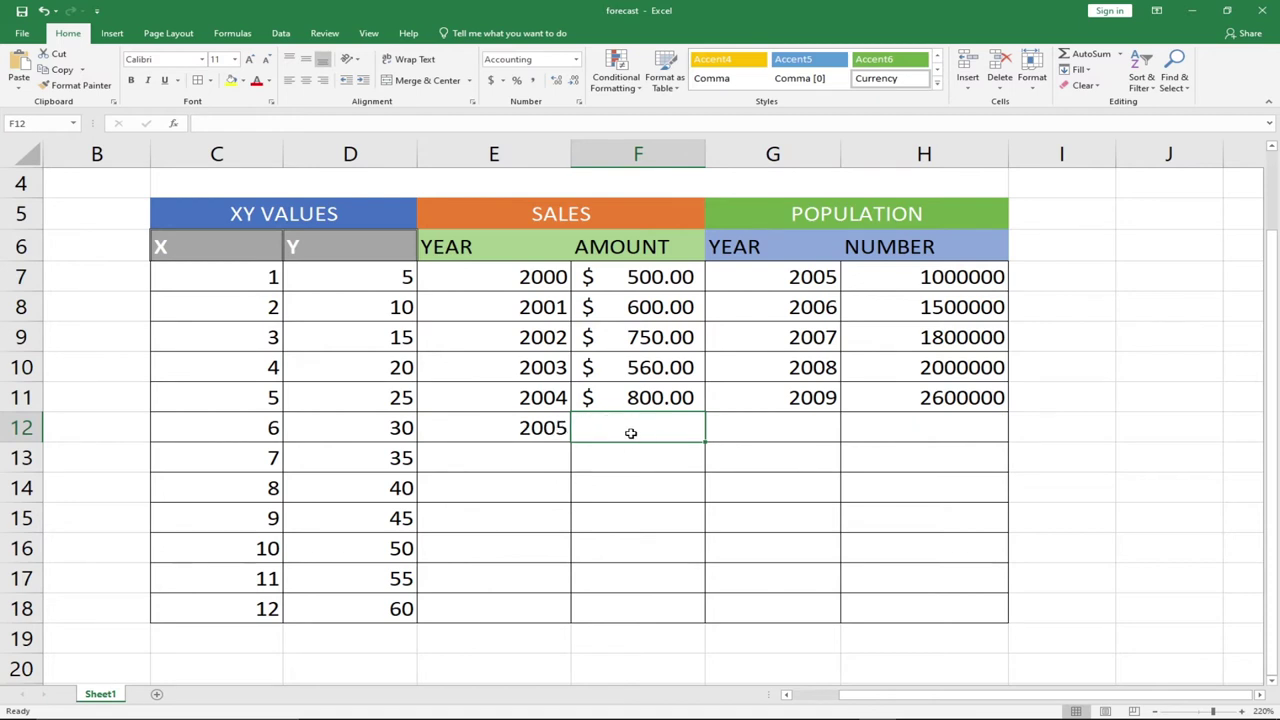
left_click(540, 430)
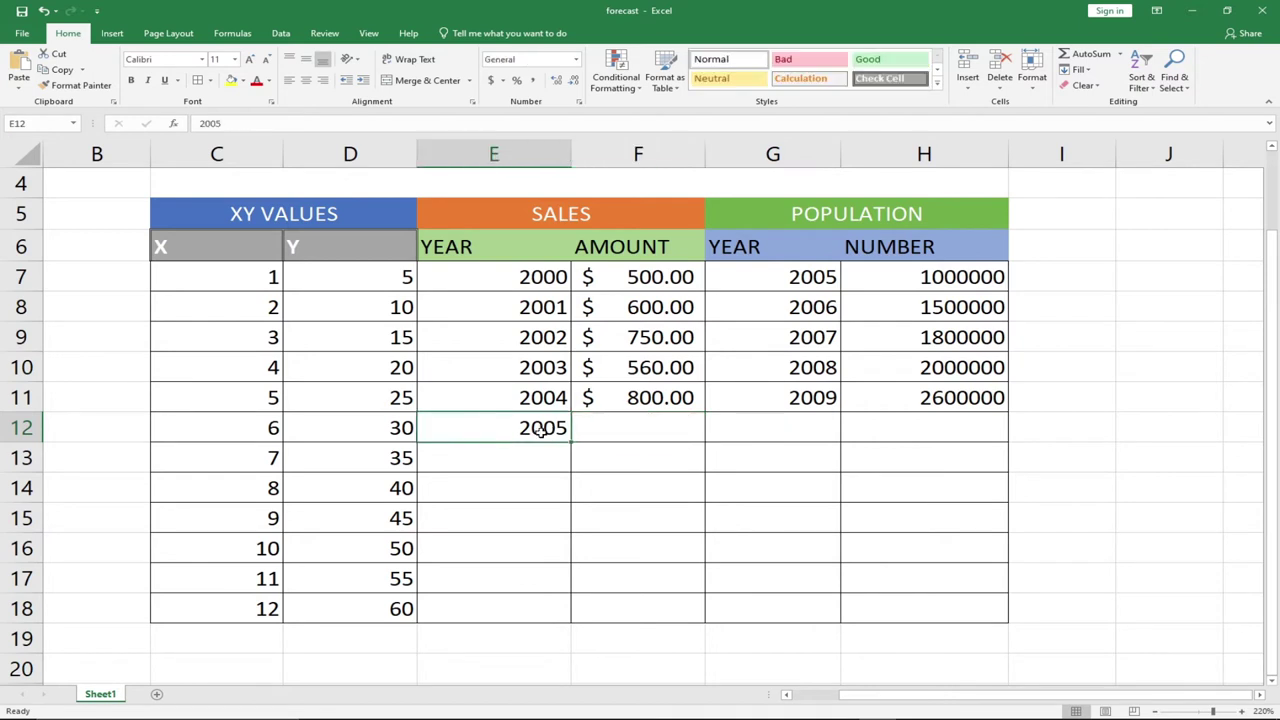
key("Delete")
Start a formula with the FORECAST function in cell F12 of the sales table
left_click(607, 437)
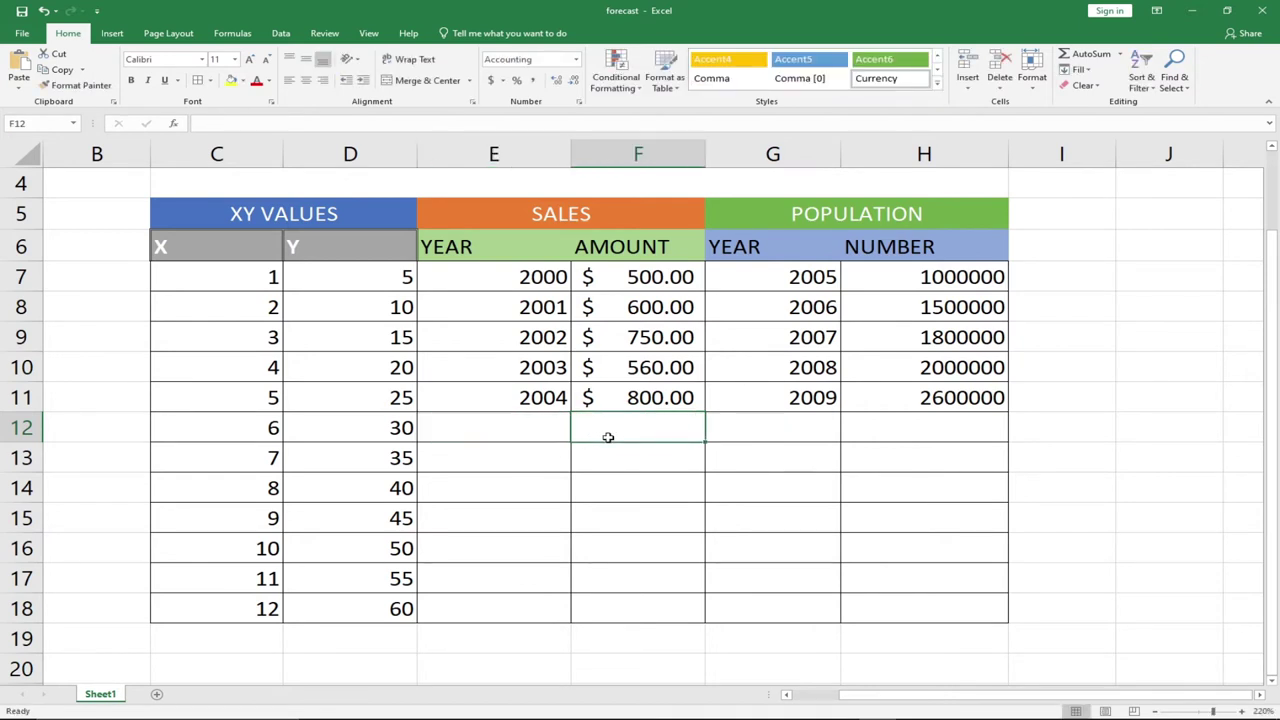
type("=")
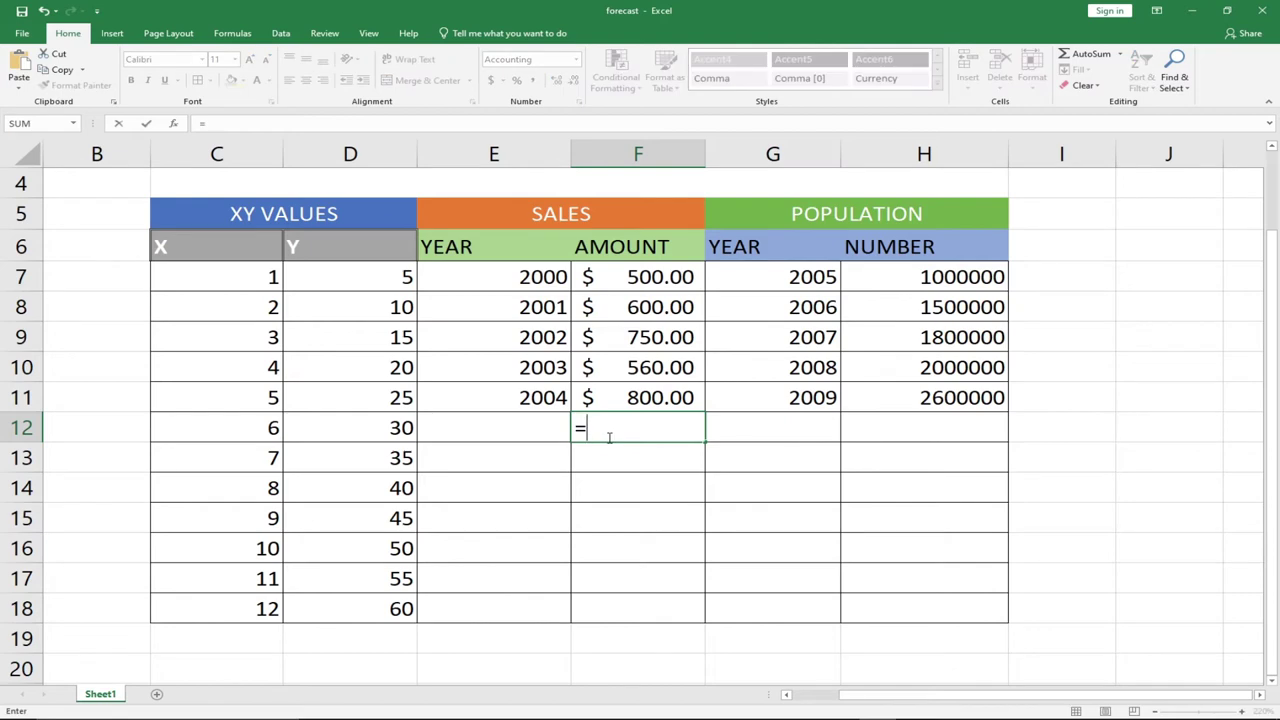
type("fu")
key("BackSpace")
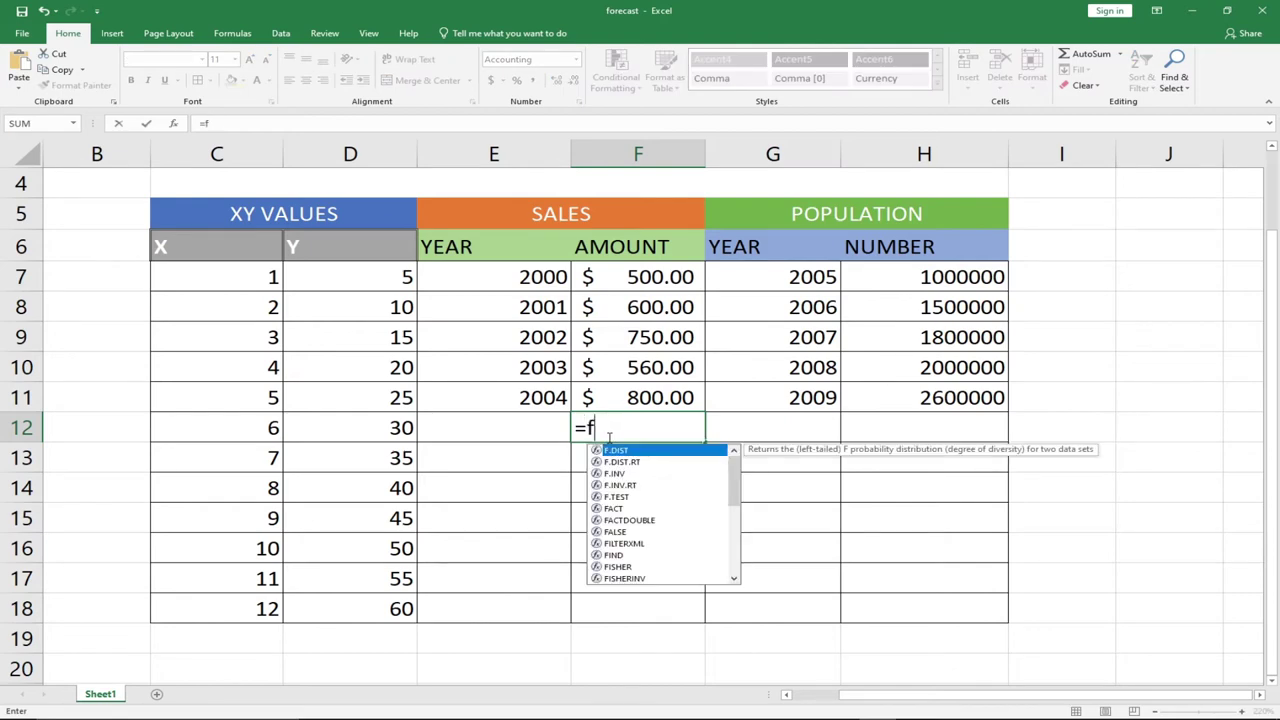
type("or")
key("Down")
key("Down")
key("Down")
key("Down")
key("Down")
key("Down")
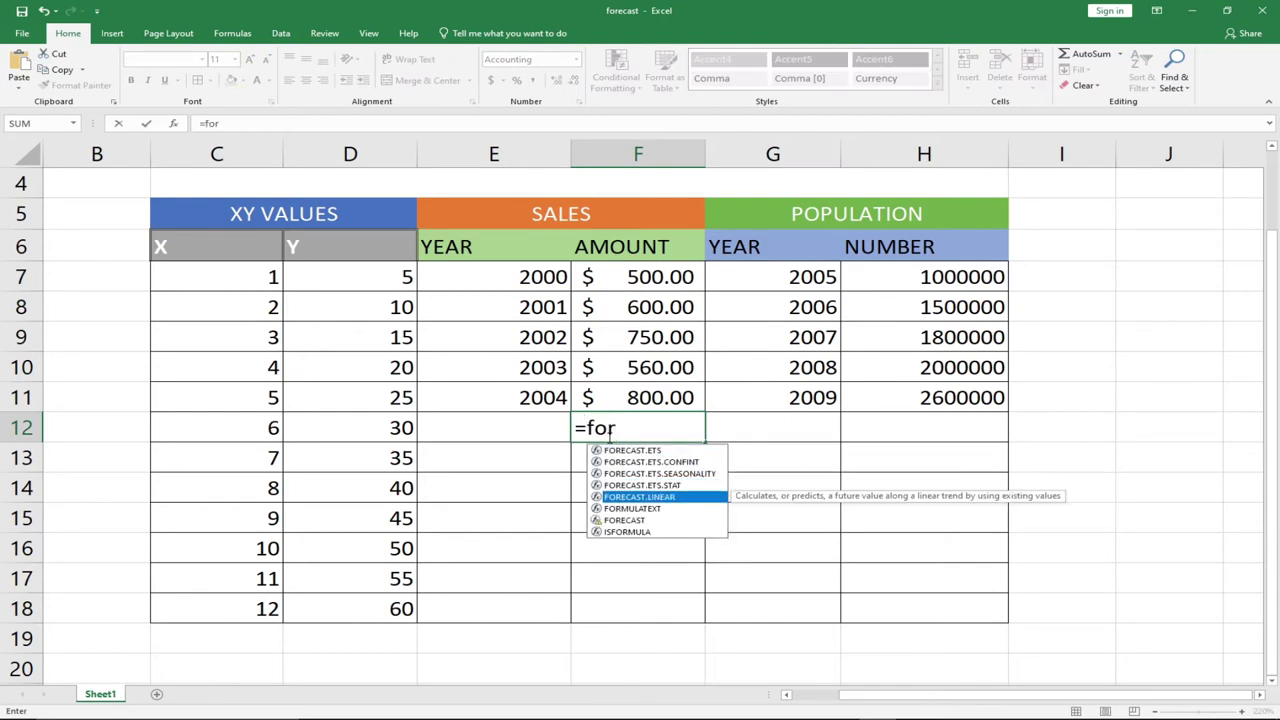
key("Tab")
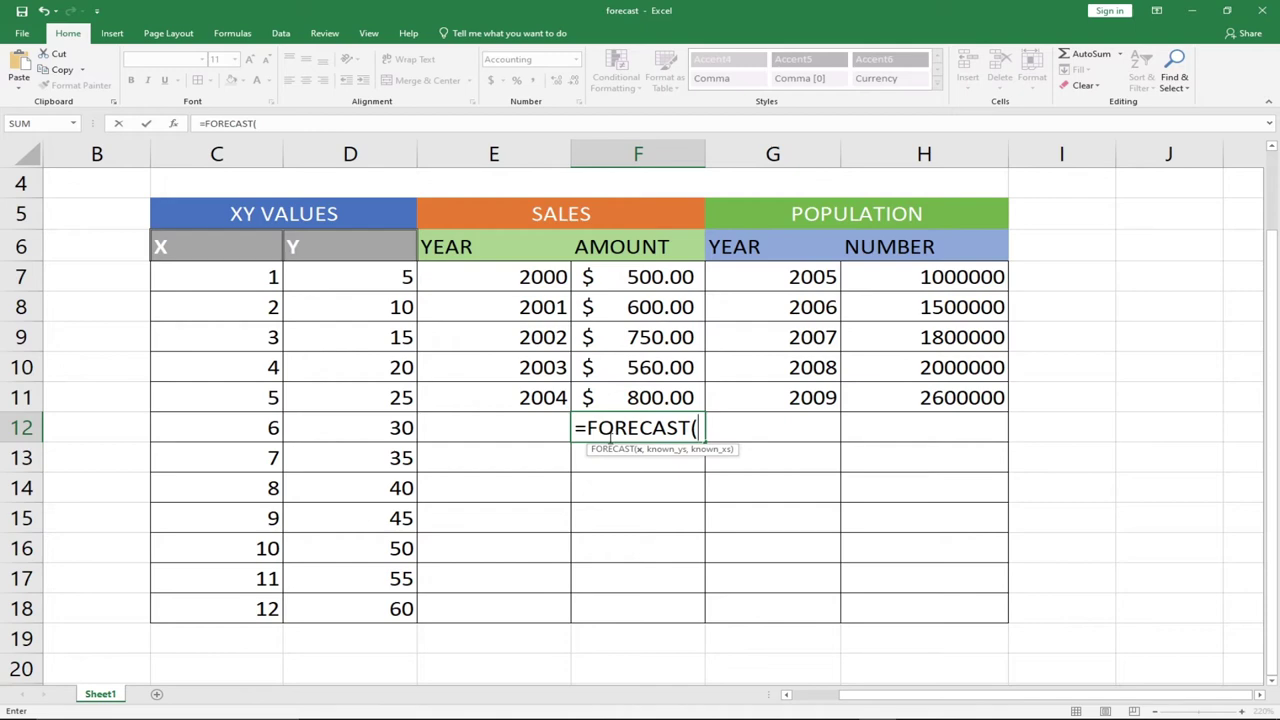
Complete the F12 formula with E12 as x, F7:F11 as the known ys and E7:E11 as the known xs
left_click(534, 427)
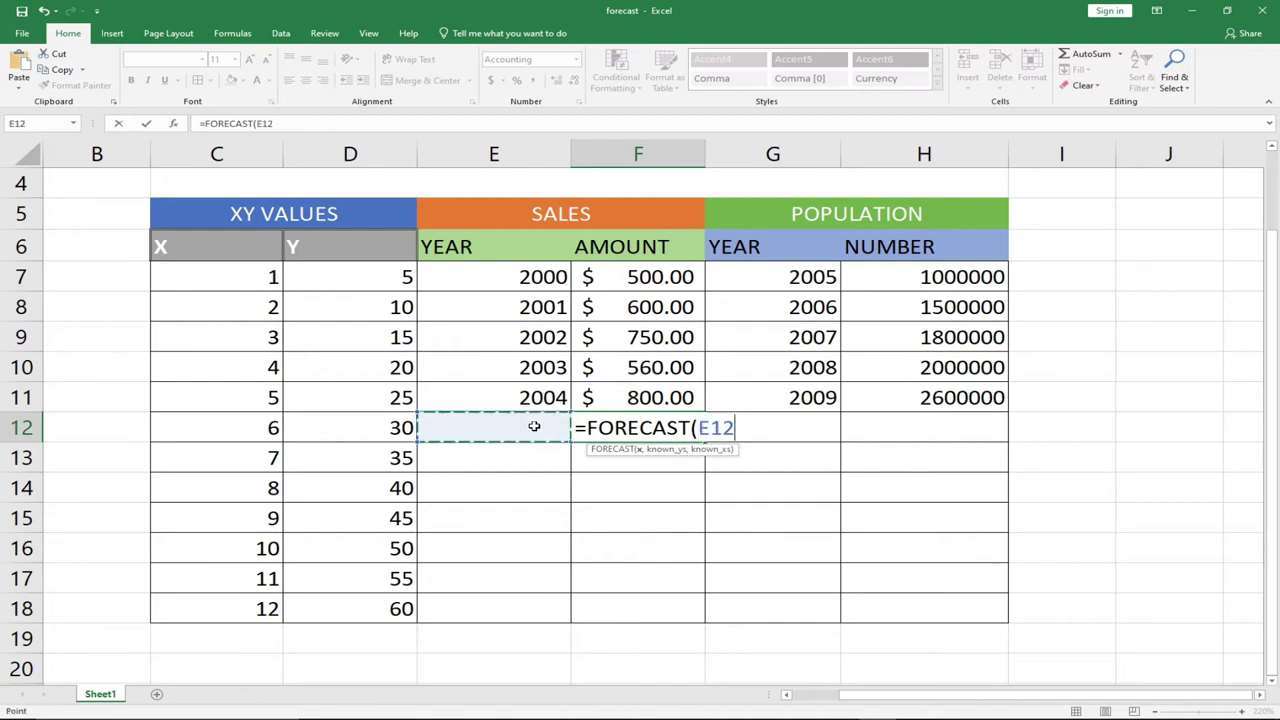
type(",")
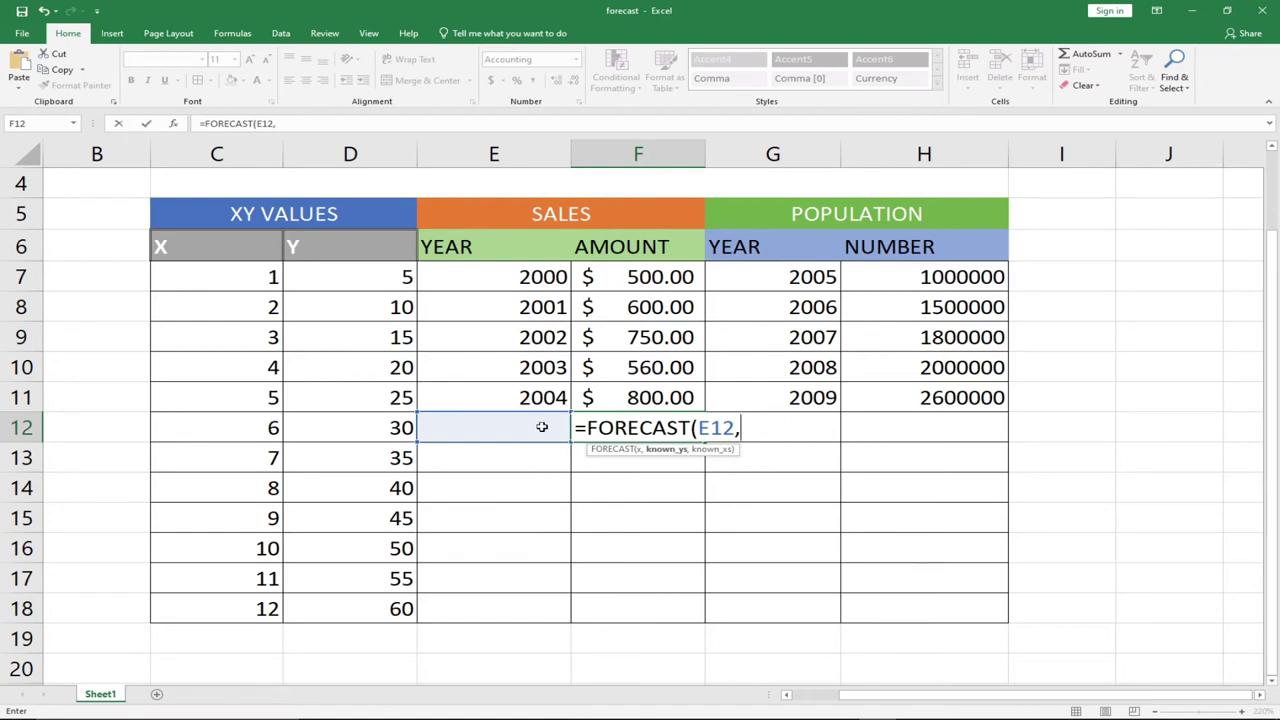
left_click_drag(617, 271, 617, 397)
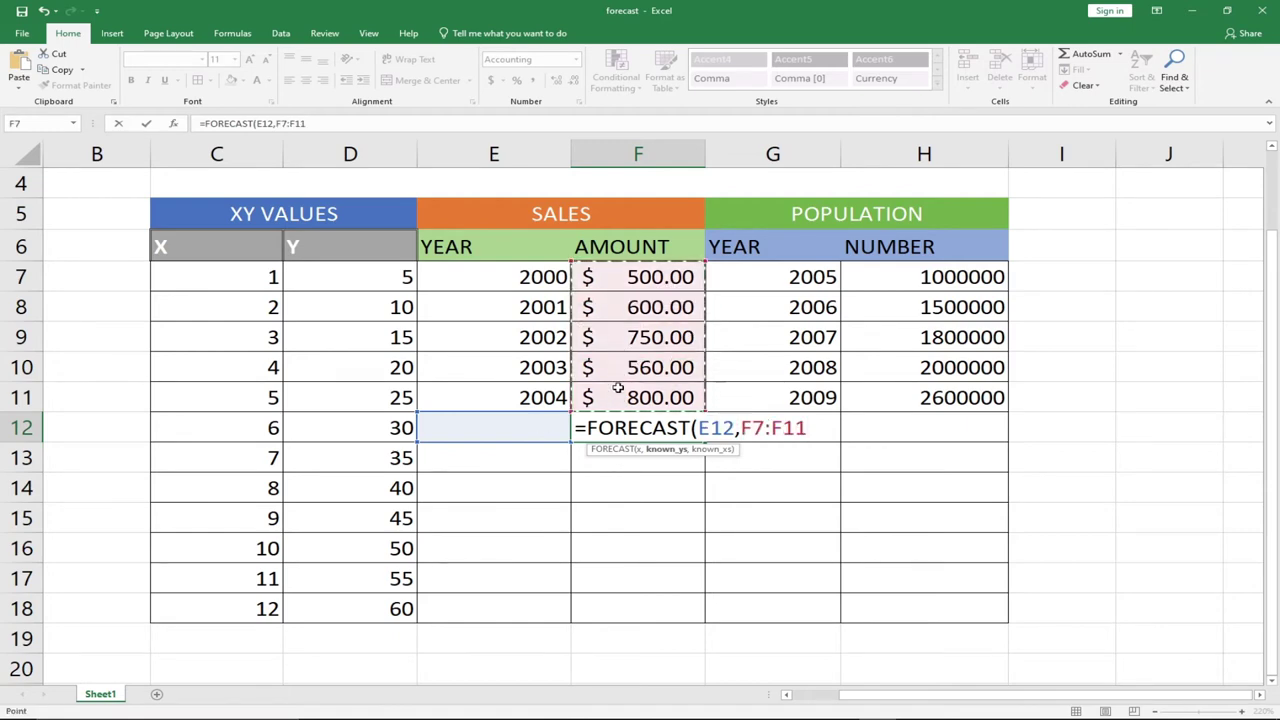
type(",")
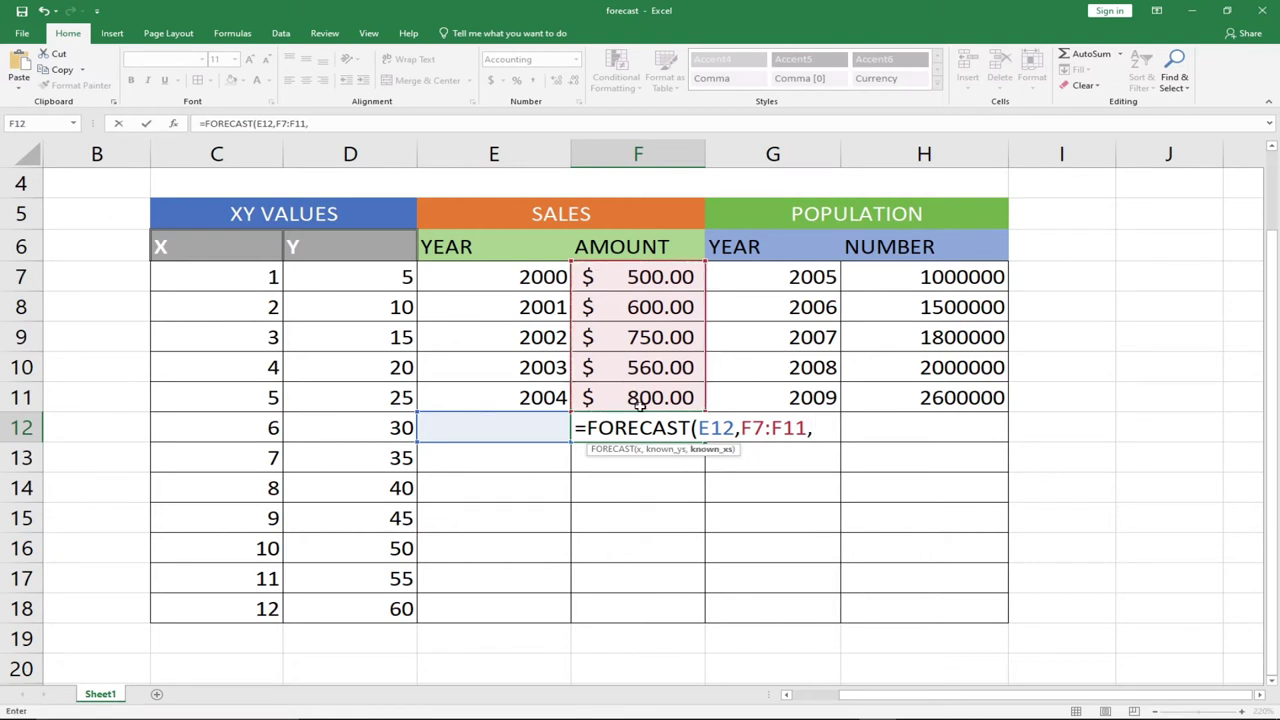
left_click_drag(502, 271, 498, 397)
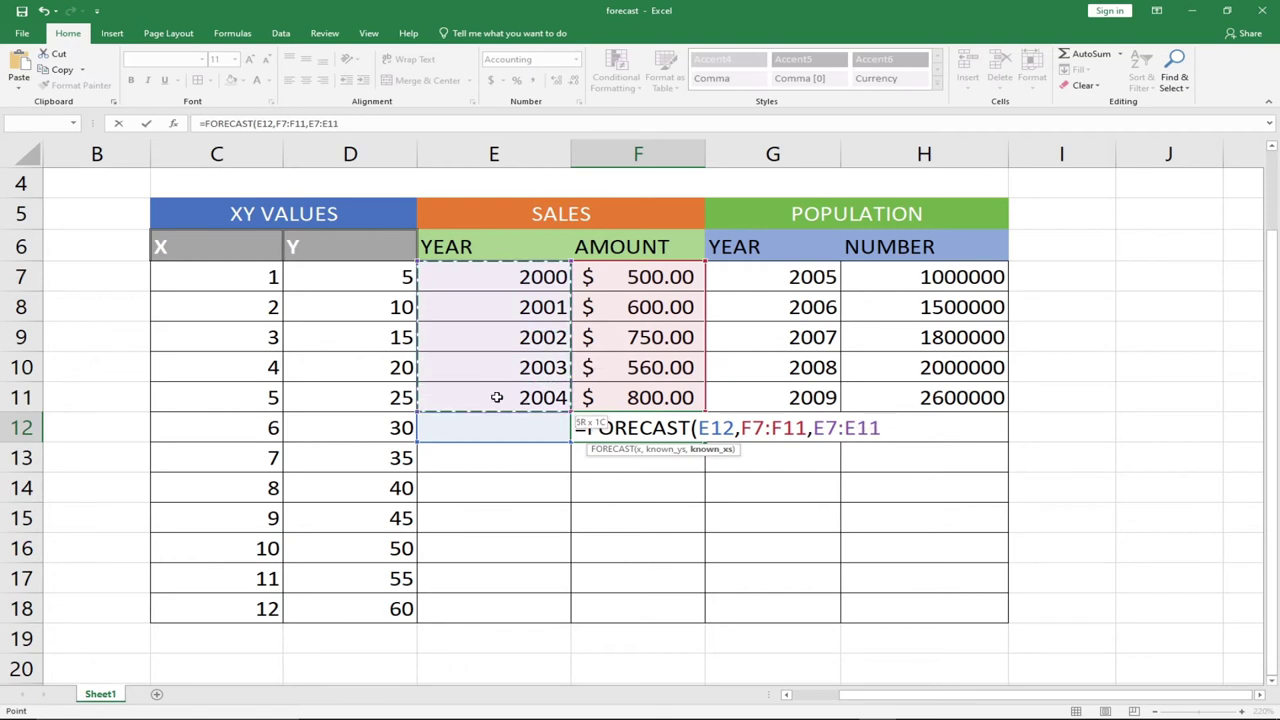
type(")")
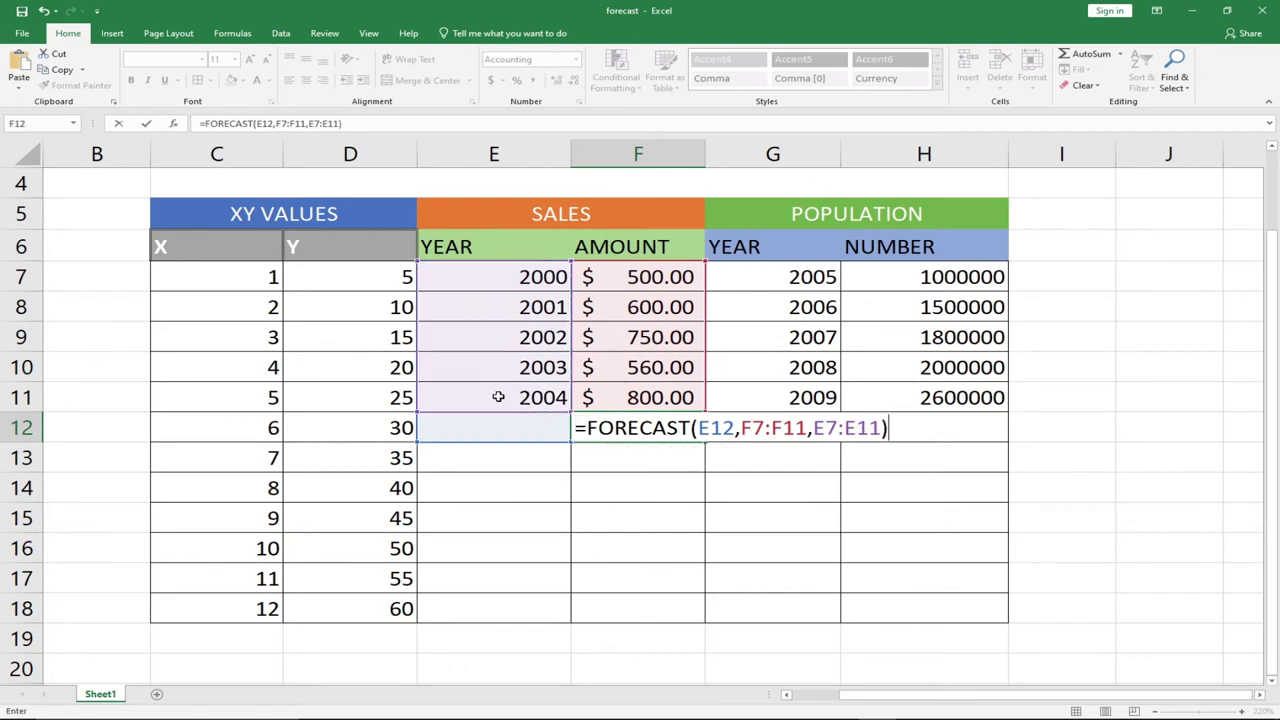
key("Return")
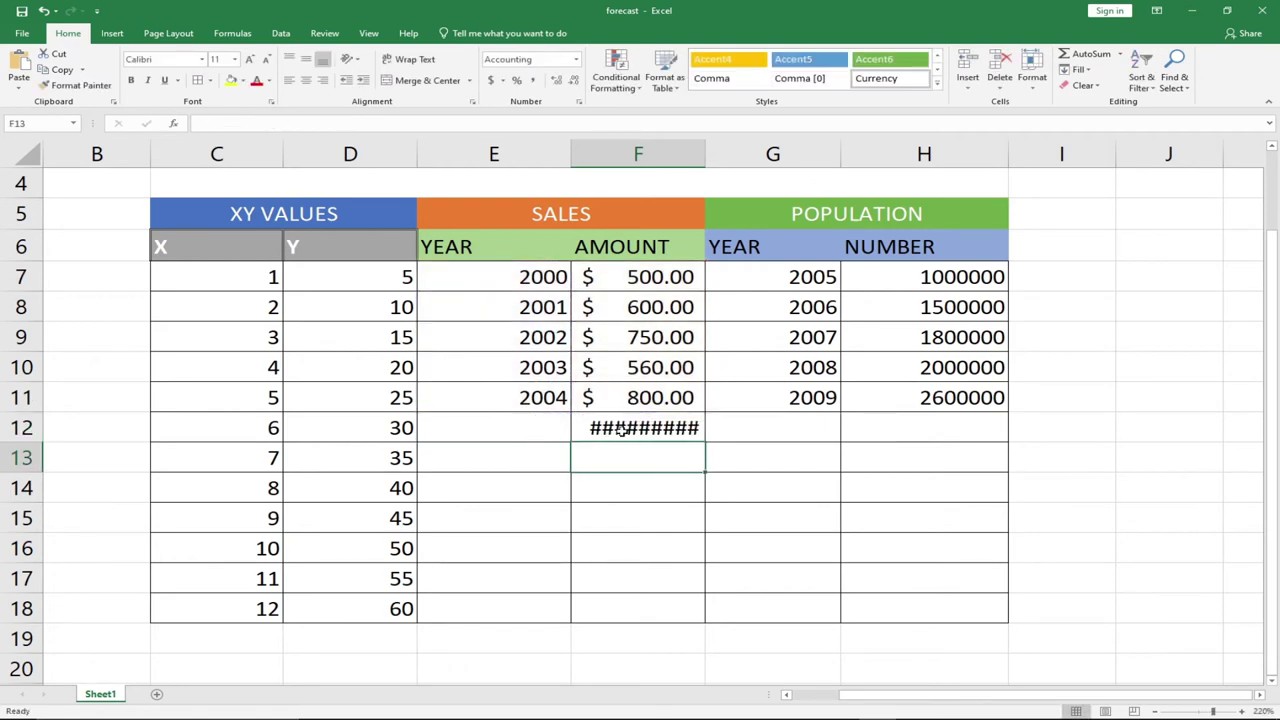
Enter the year 2005 in E12 and fill the F12 forecast formula down through F18
left_click(518, 419)
type("2005")
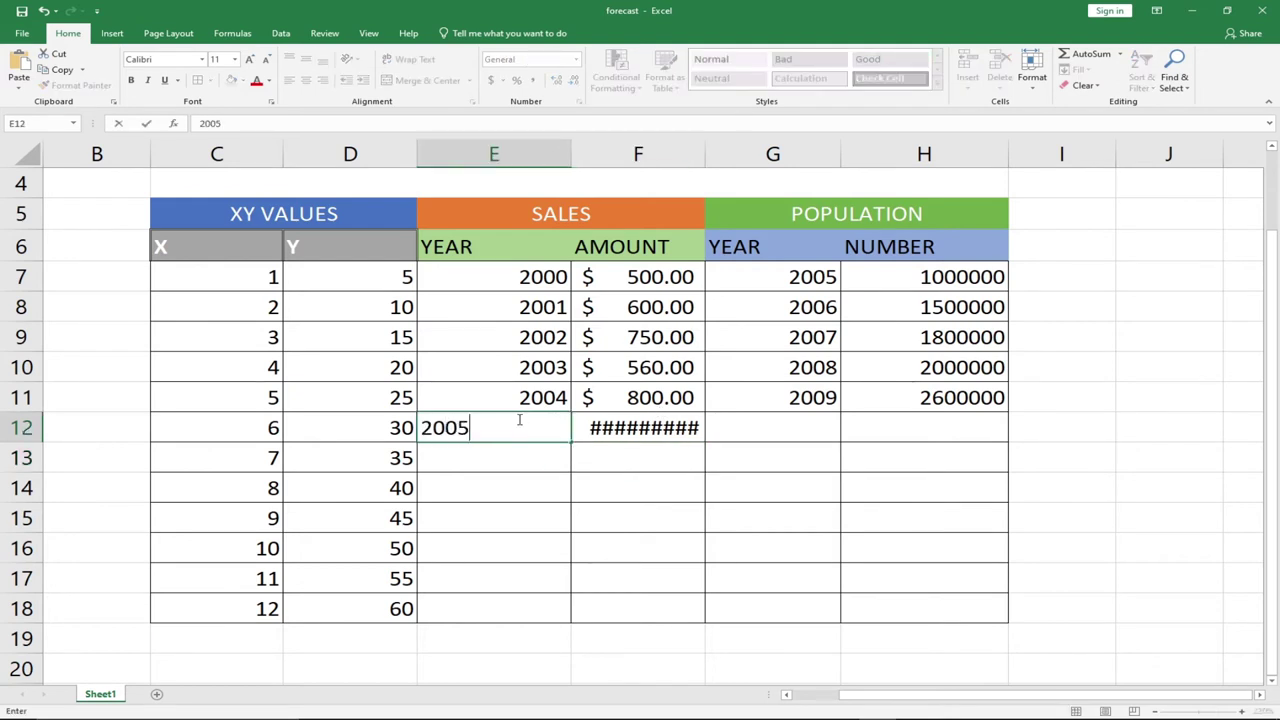
key("Return")
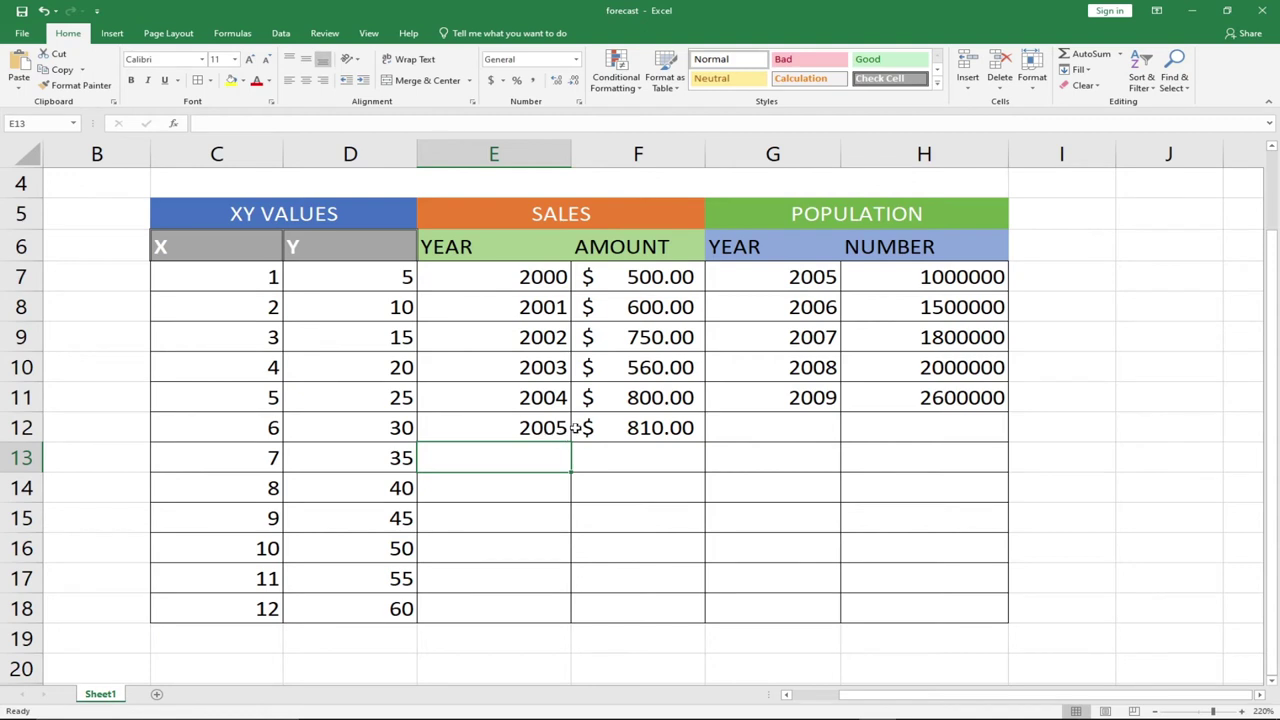
left_click(648, 439)
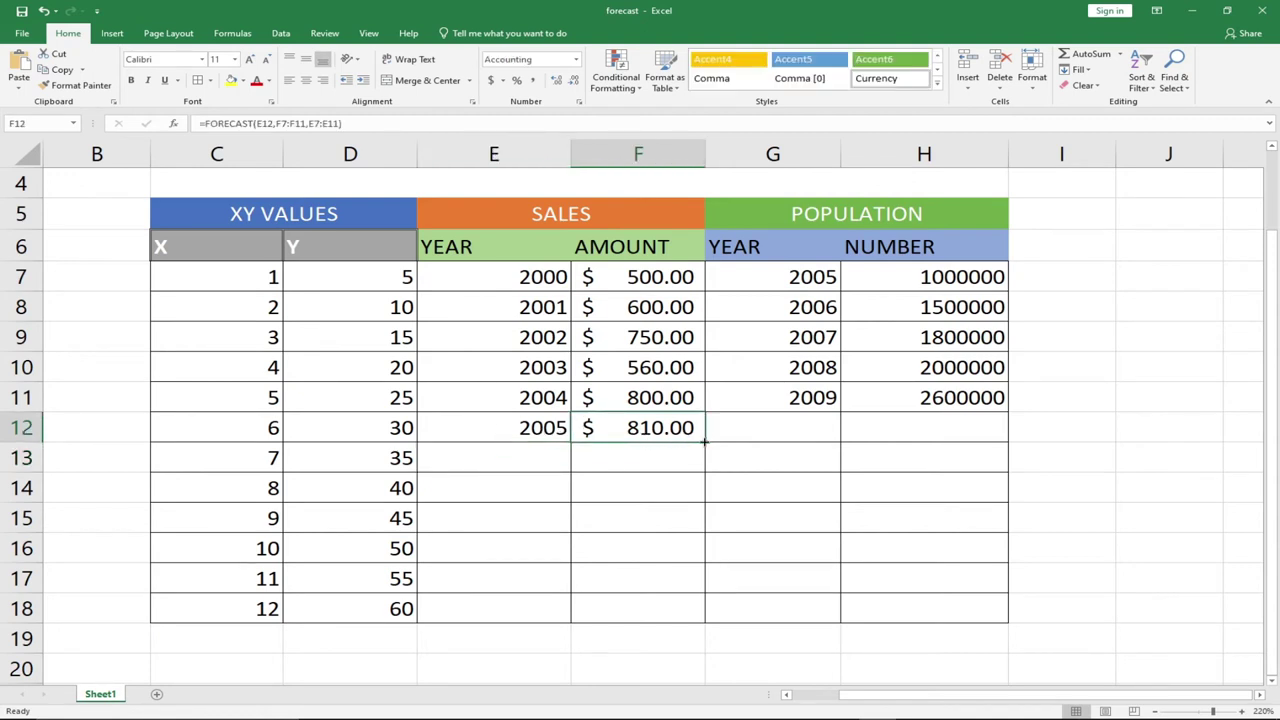
left_click_drag(705, 441, 696, 610)
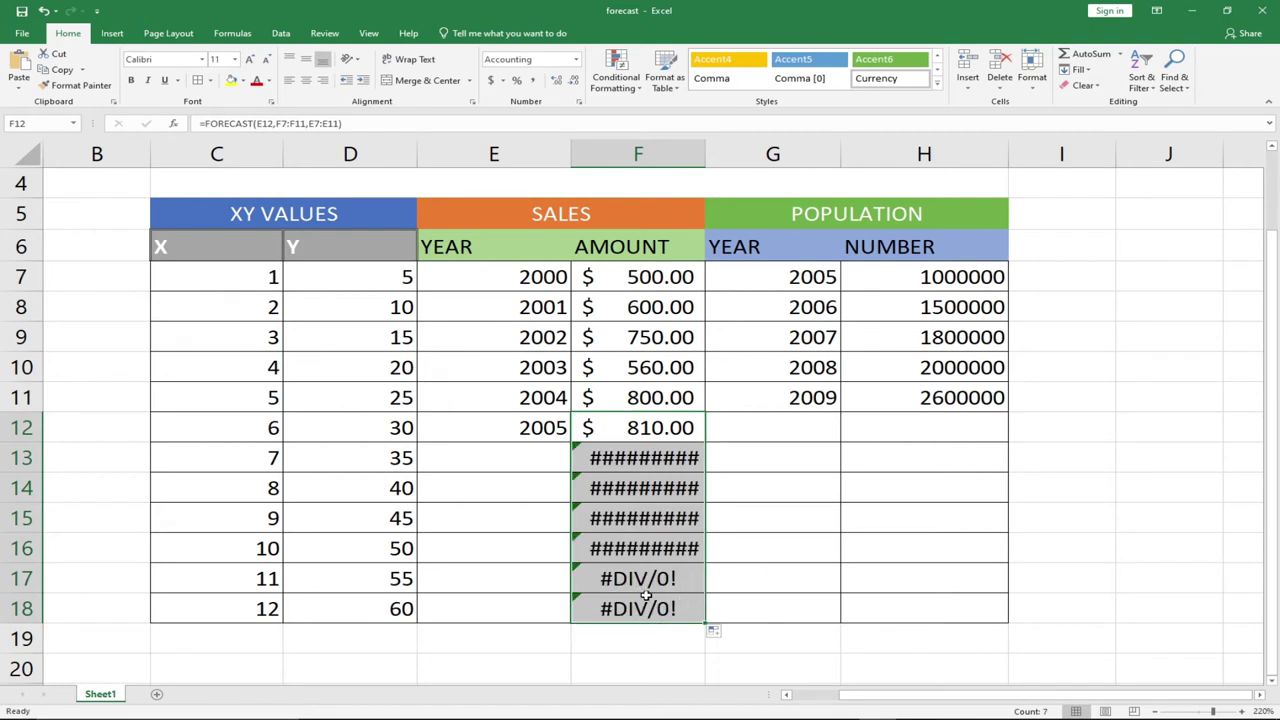
Enter the sales years 2006, 2007 and 2008 in cells E13 to E15
left_click(537, 459)
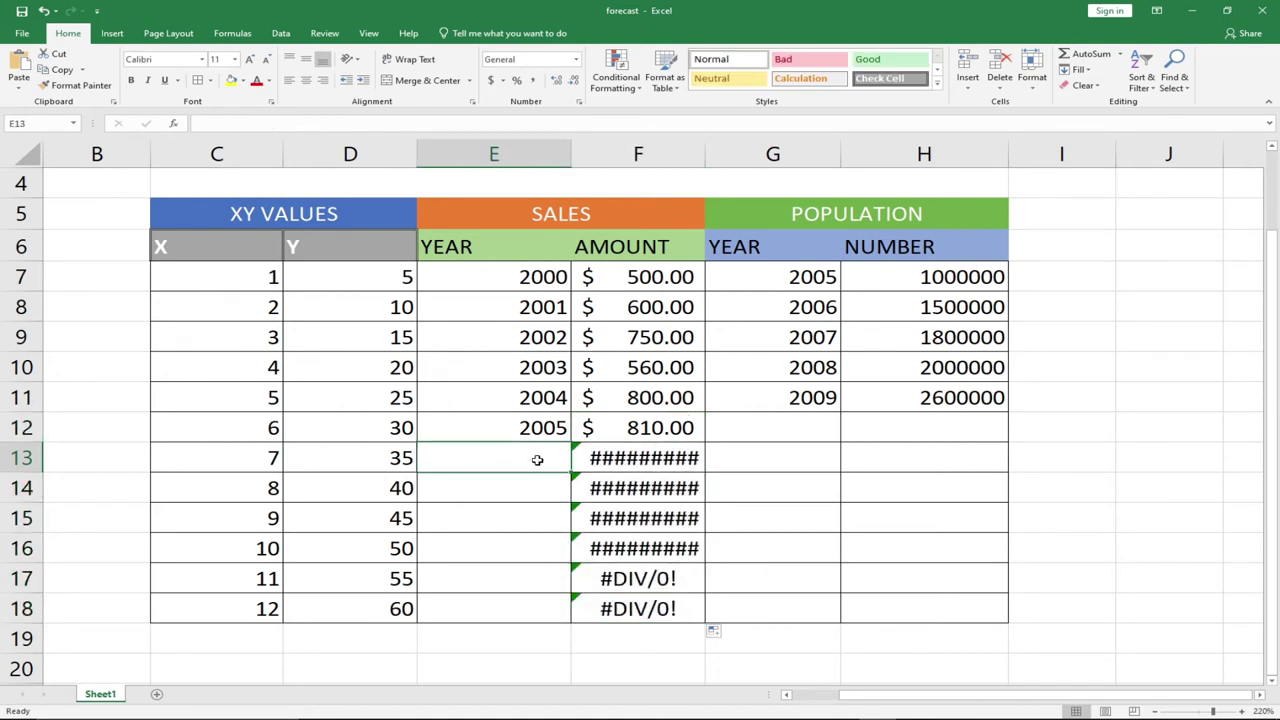
type("2006")
key("Return")
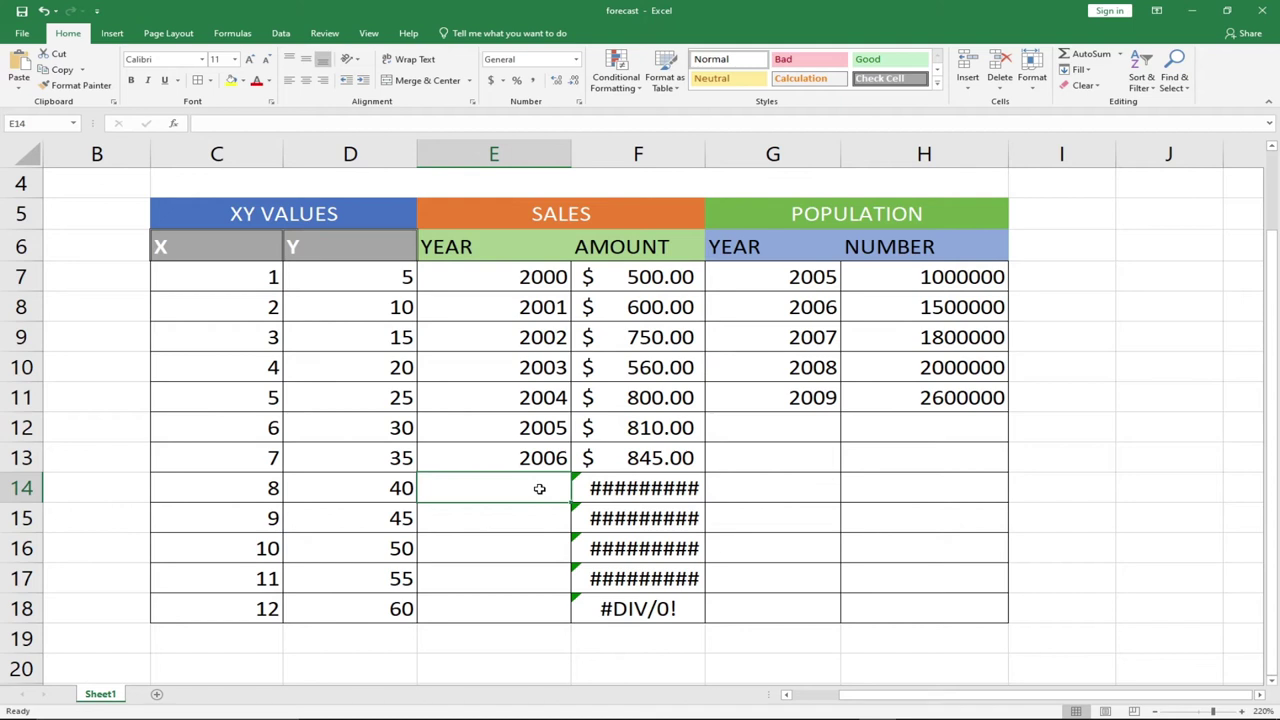
type("2007")
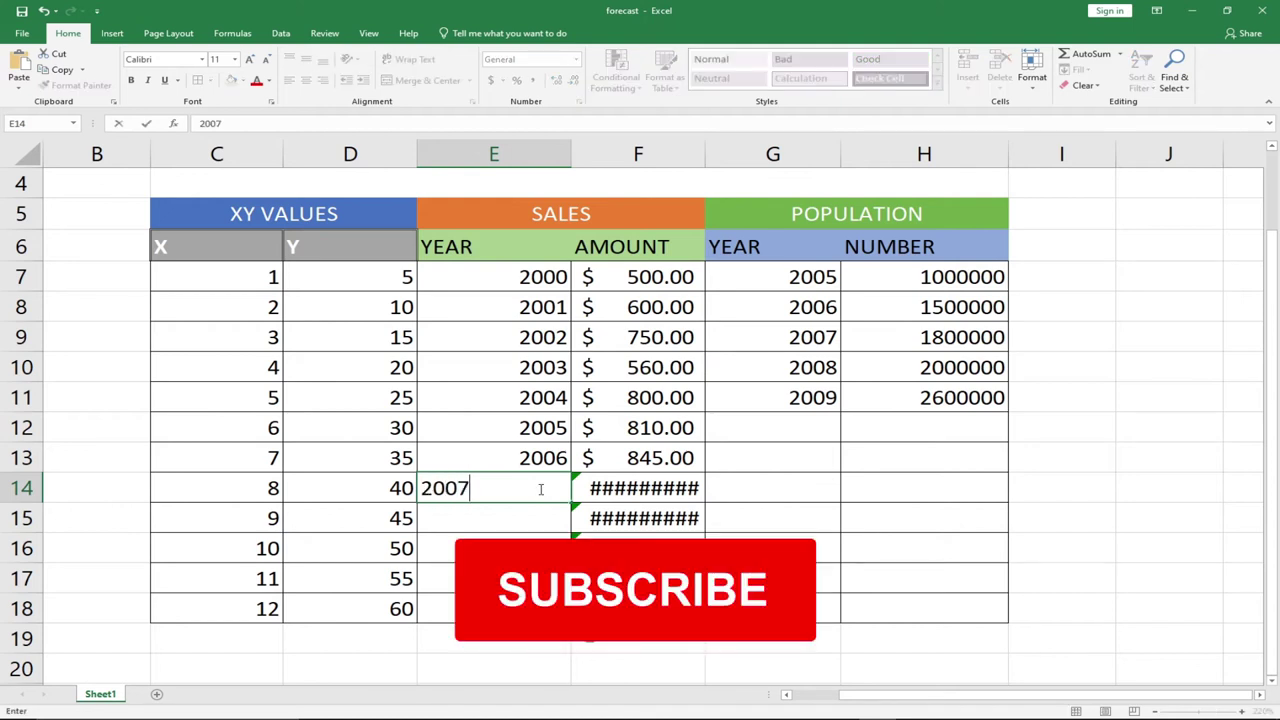
key("Return")
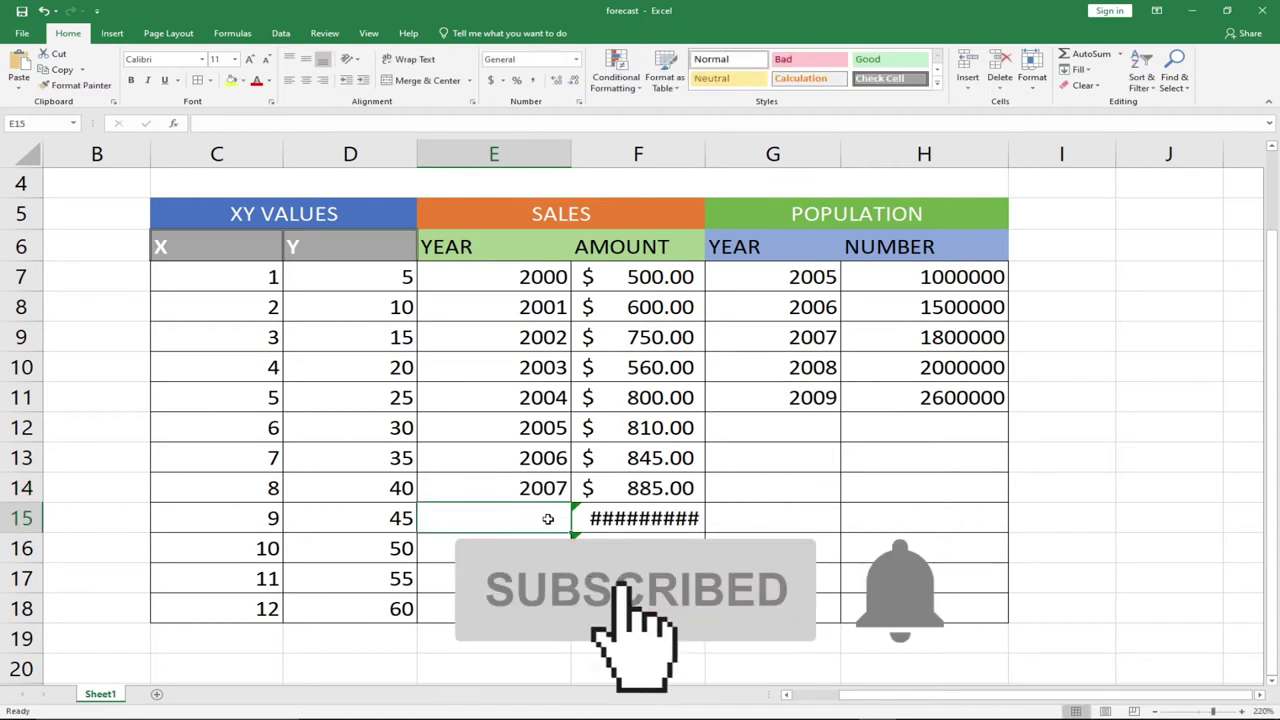
type("2008")
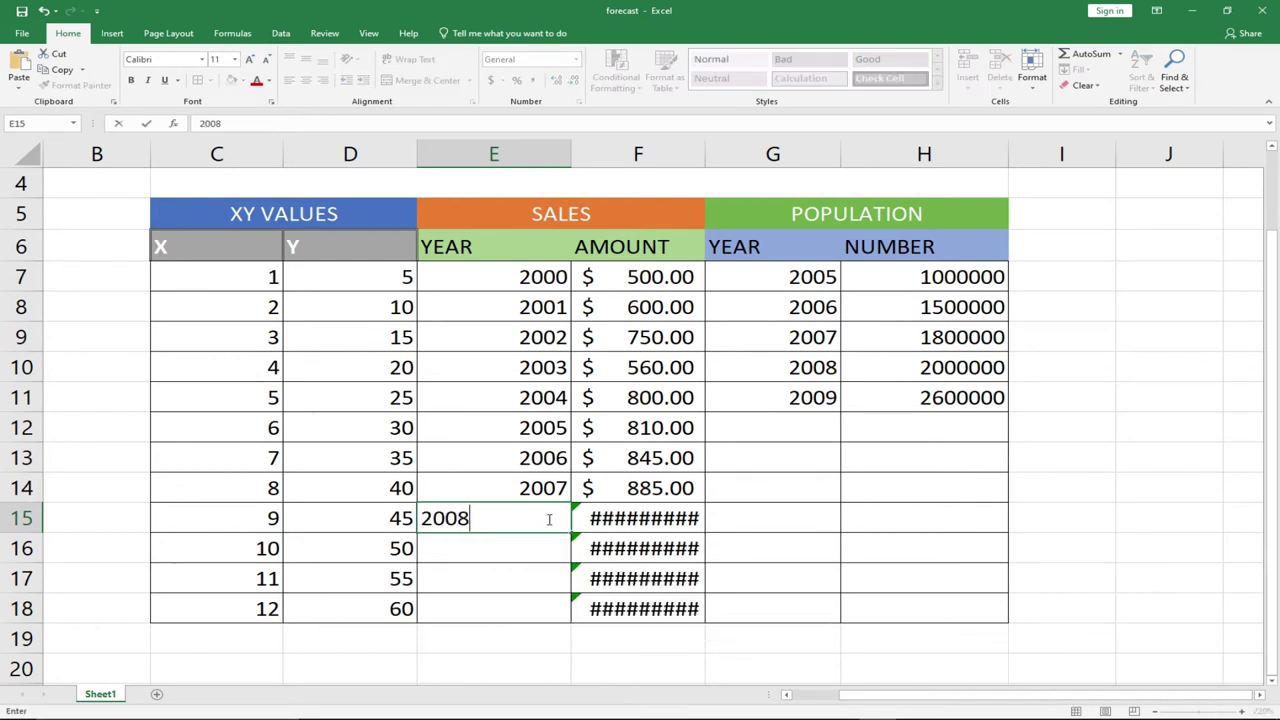
key("Return")
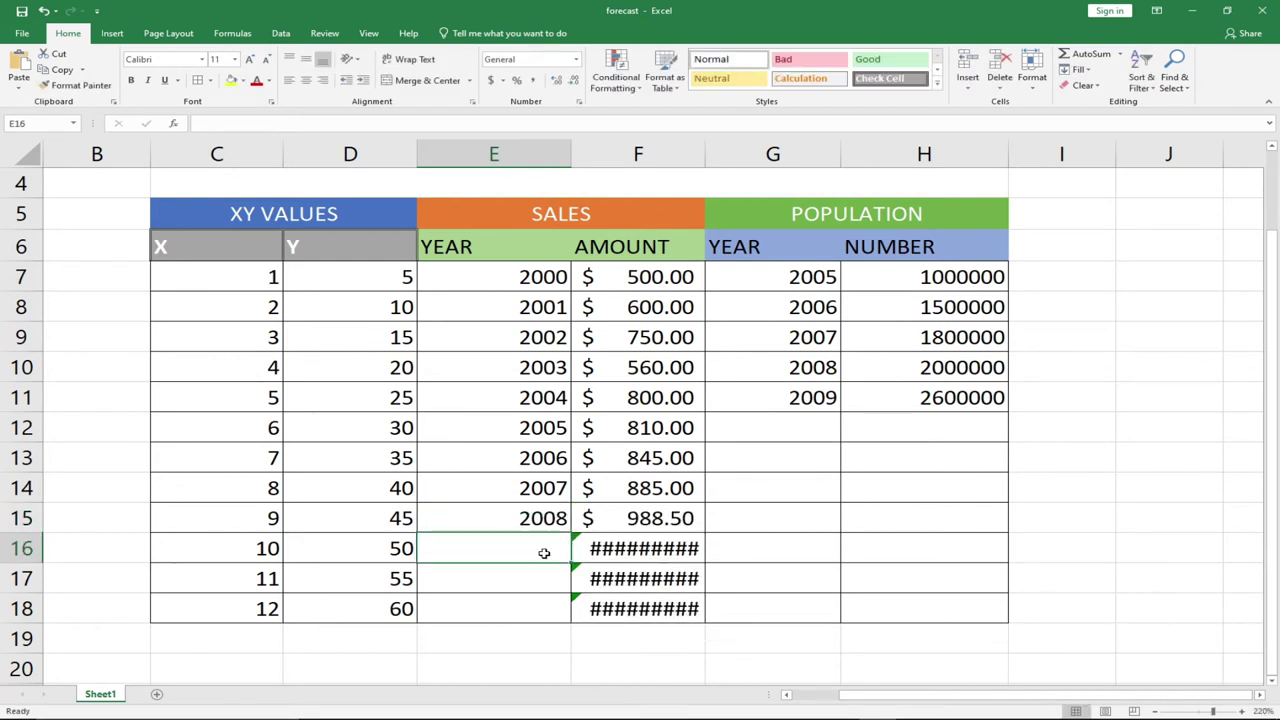
Enter the sales years 2009, 2010 and 2030 in cells E16 to E18
type("233")
key("BackSpace")
type("009")
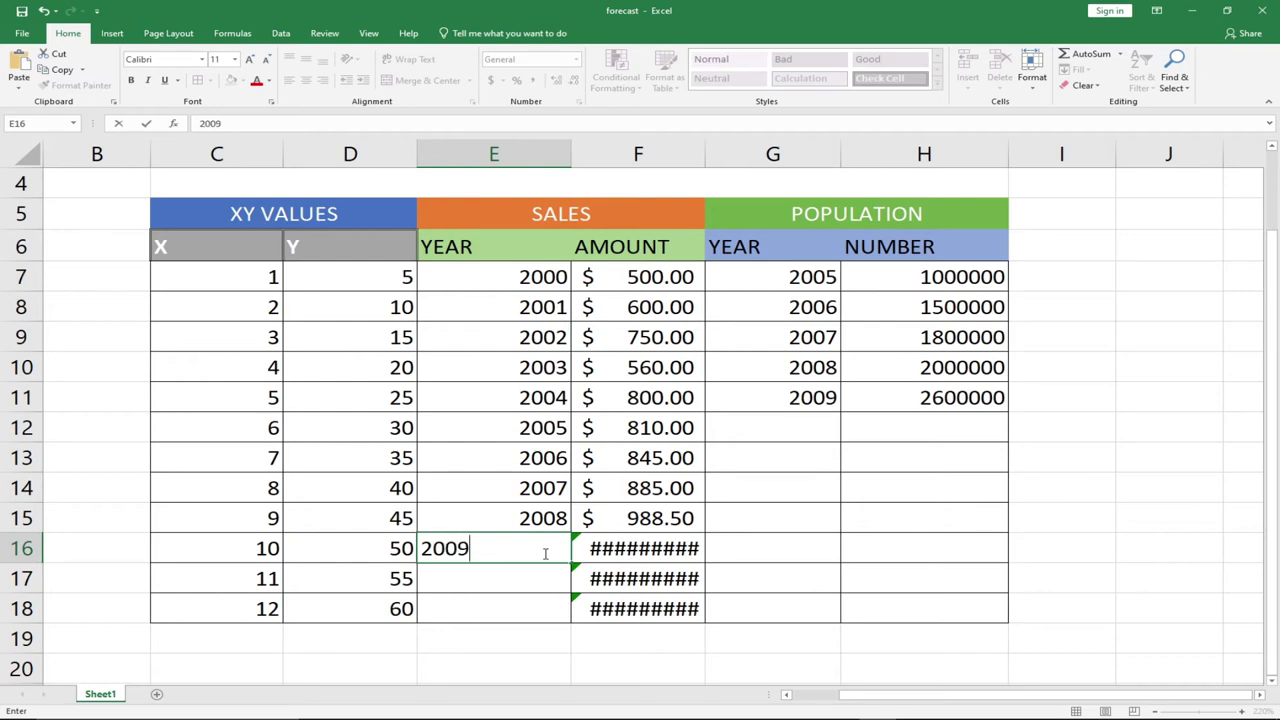
key("Return")
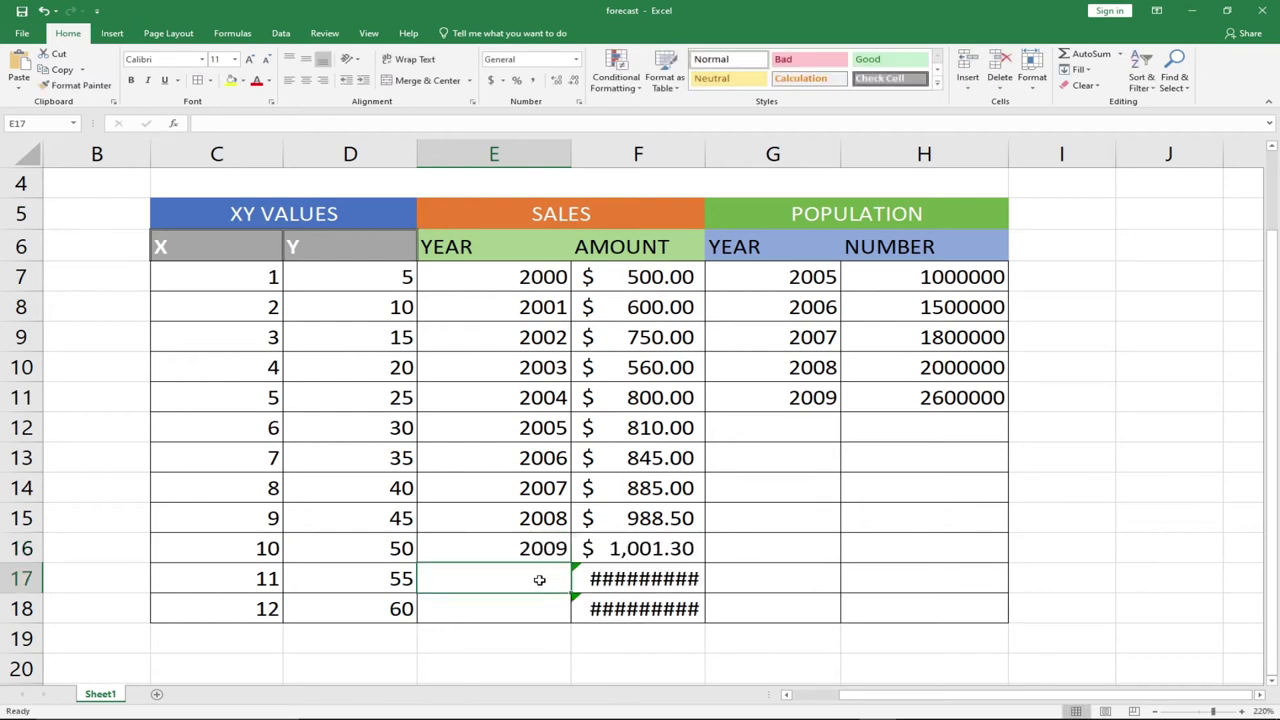
type("2010")
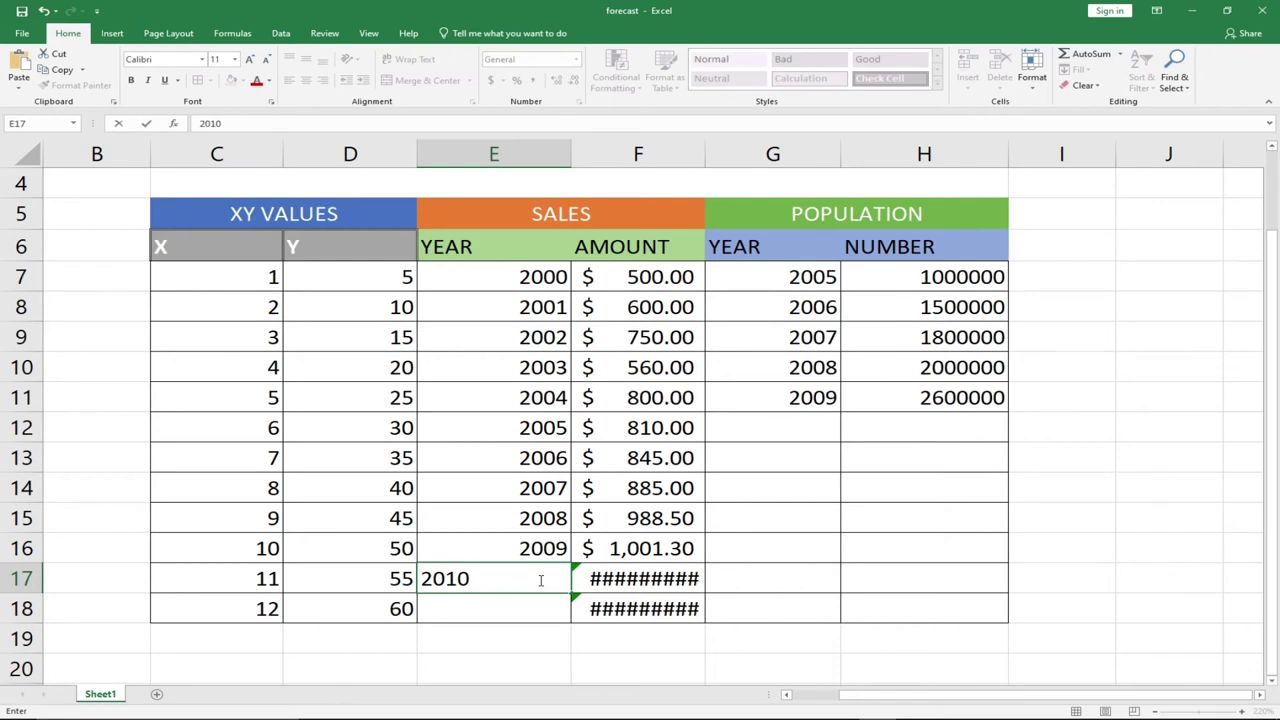
key("Return")
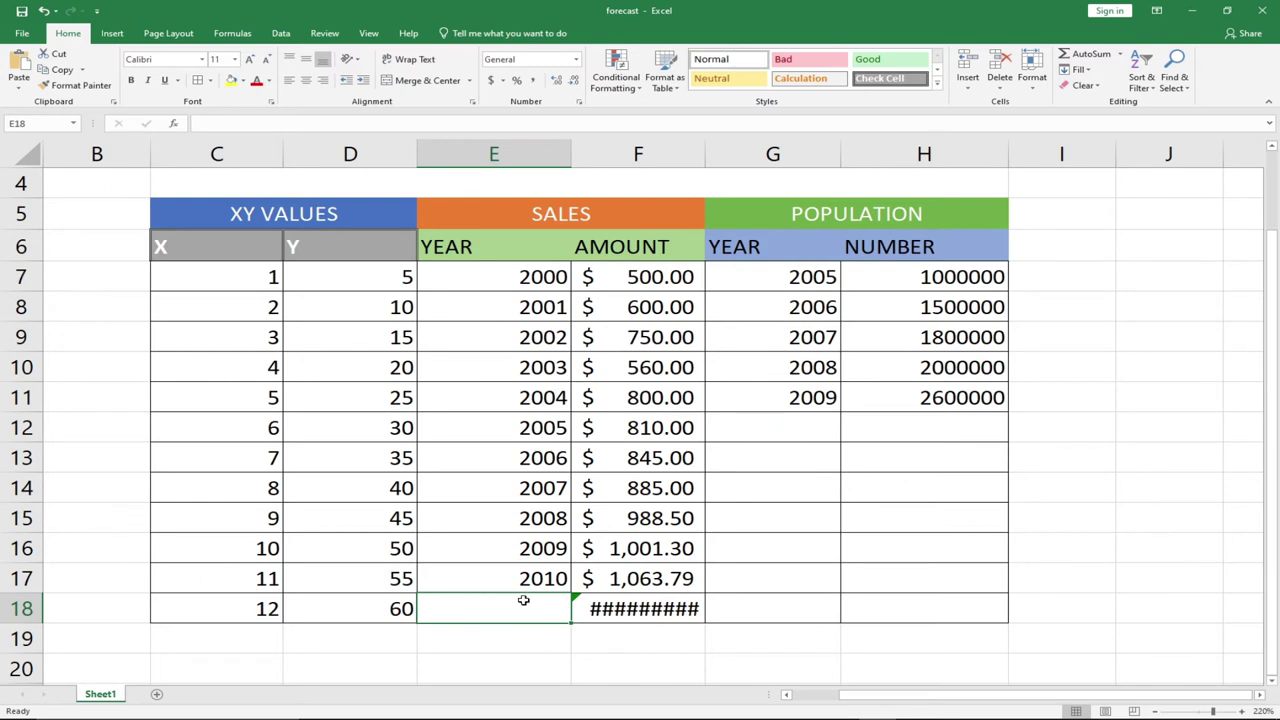
type("2")
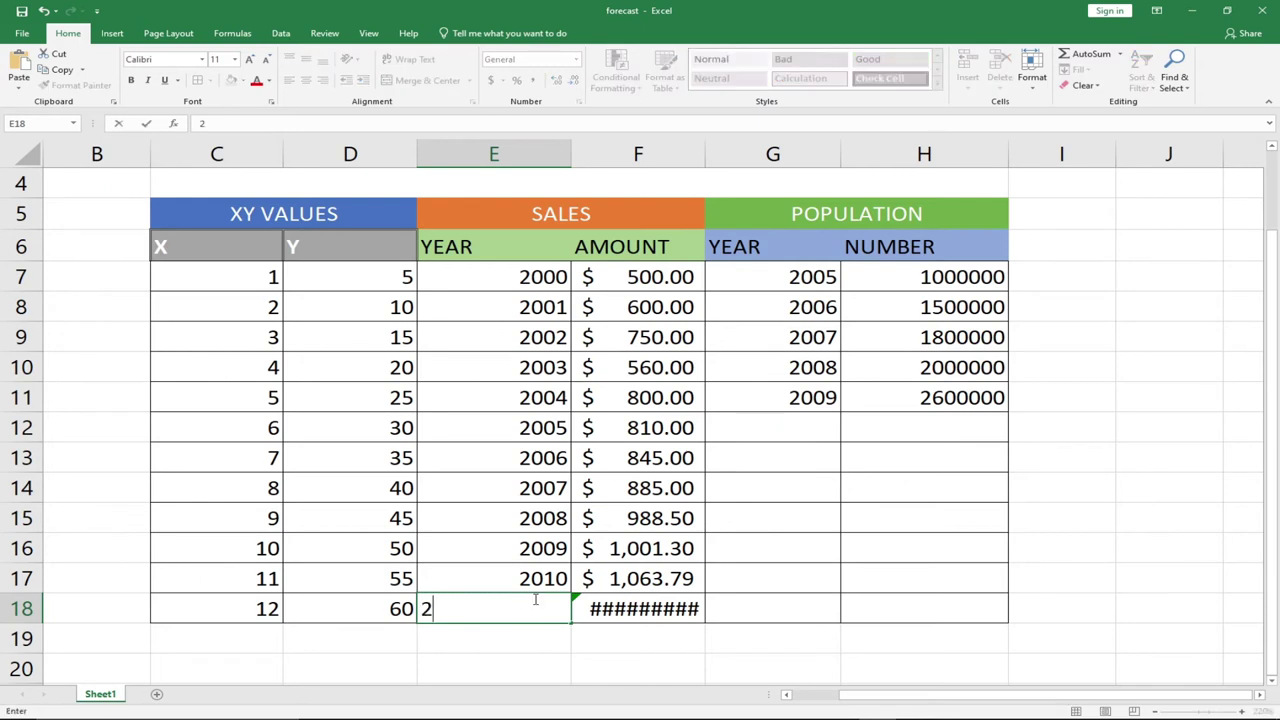
type("030")
key("Return")
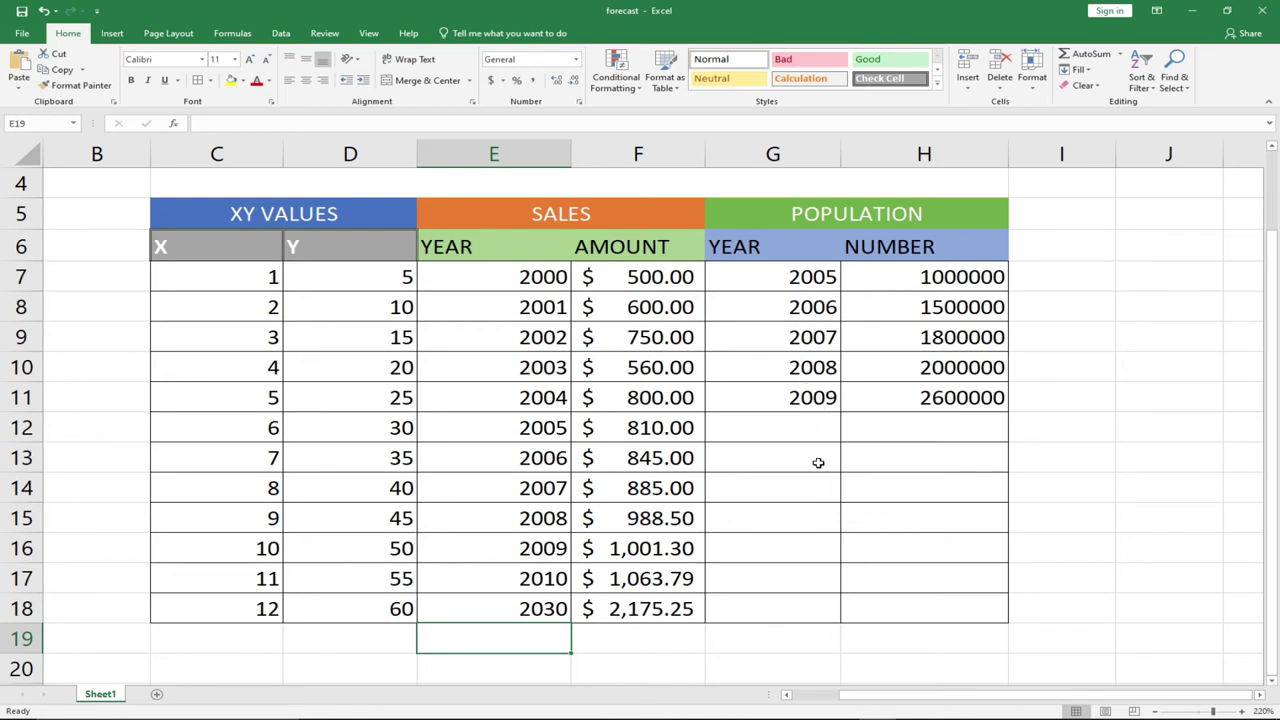
Start a FORECAST function formula in cell H12 of the population table
left_click(869, 427)
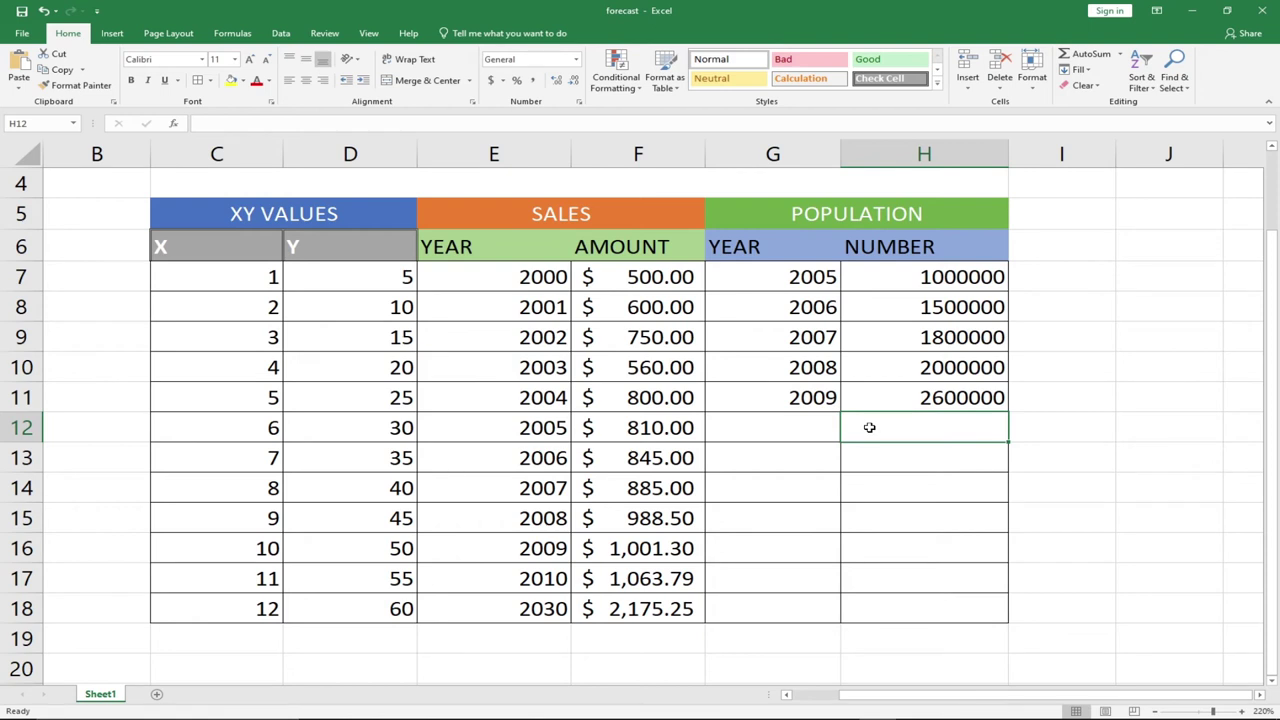
type("=f")
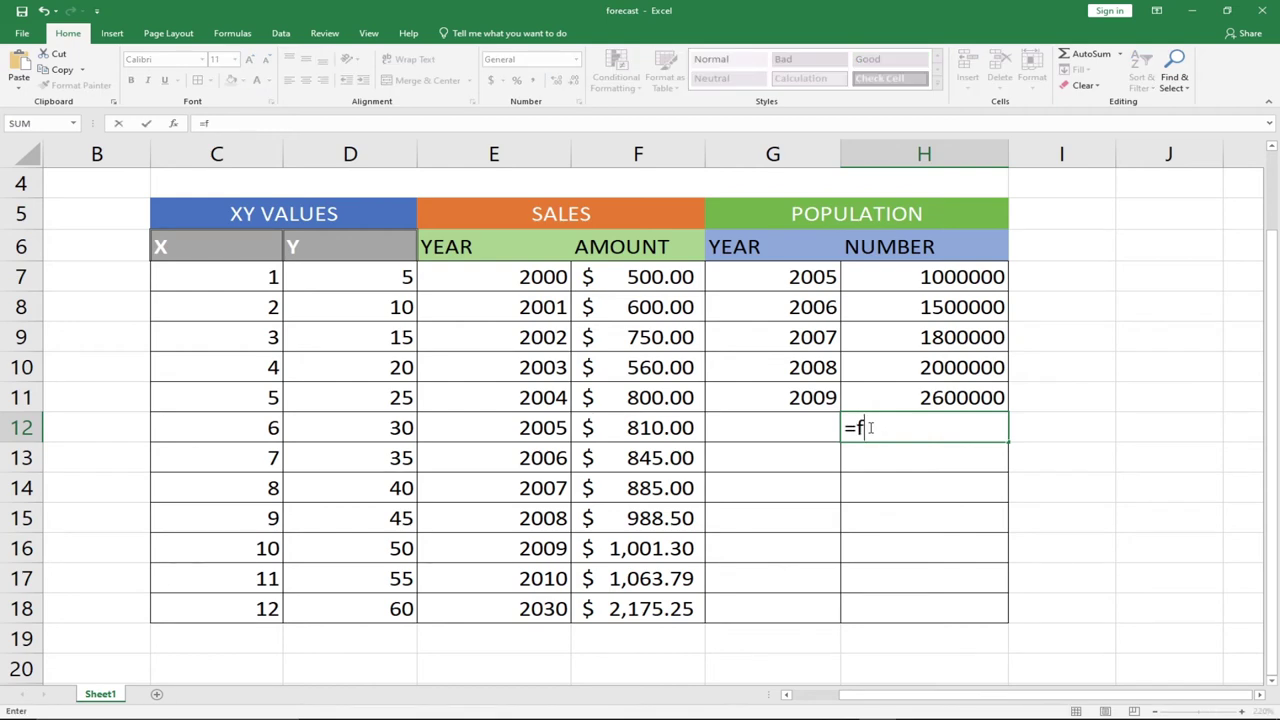
type("or")
key("Down")
key("Down")
key("Down")
key("Down")
key("Down")
key("Down")
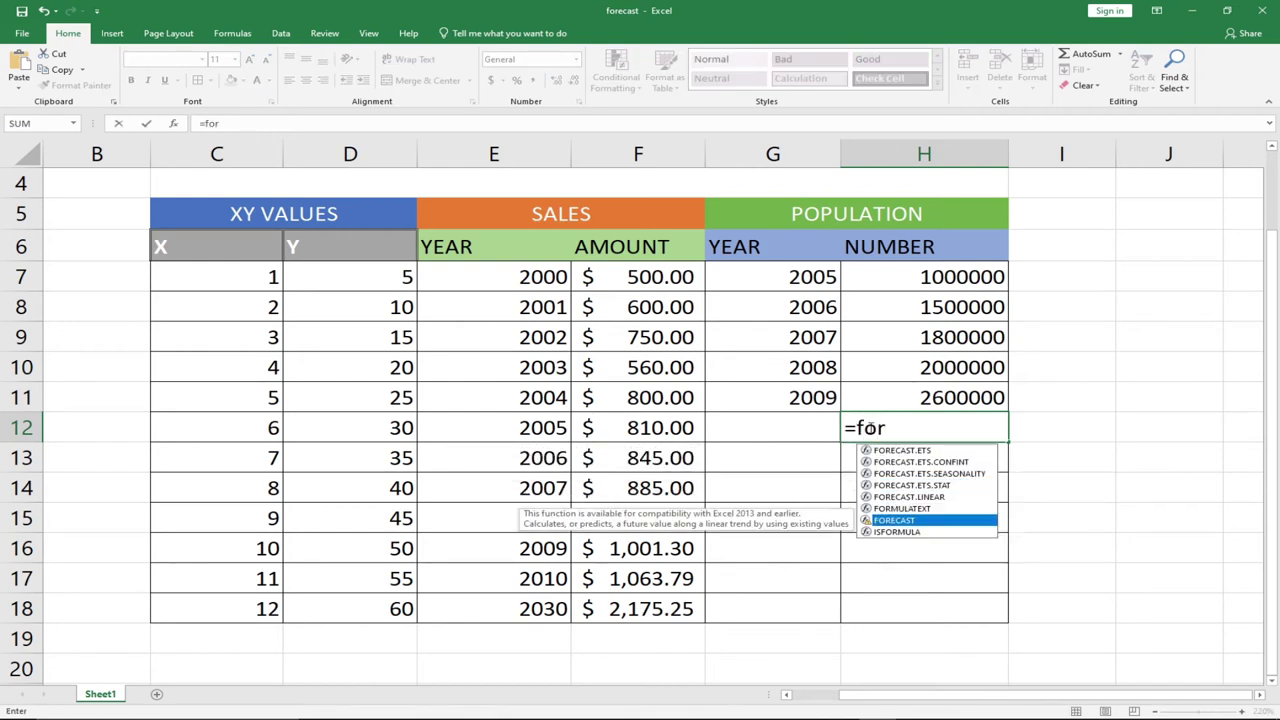
key("Tab")
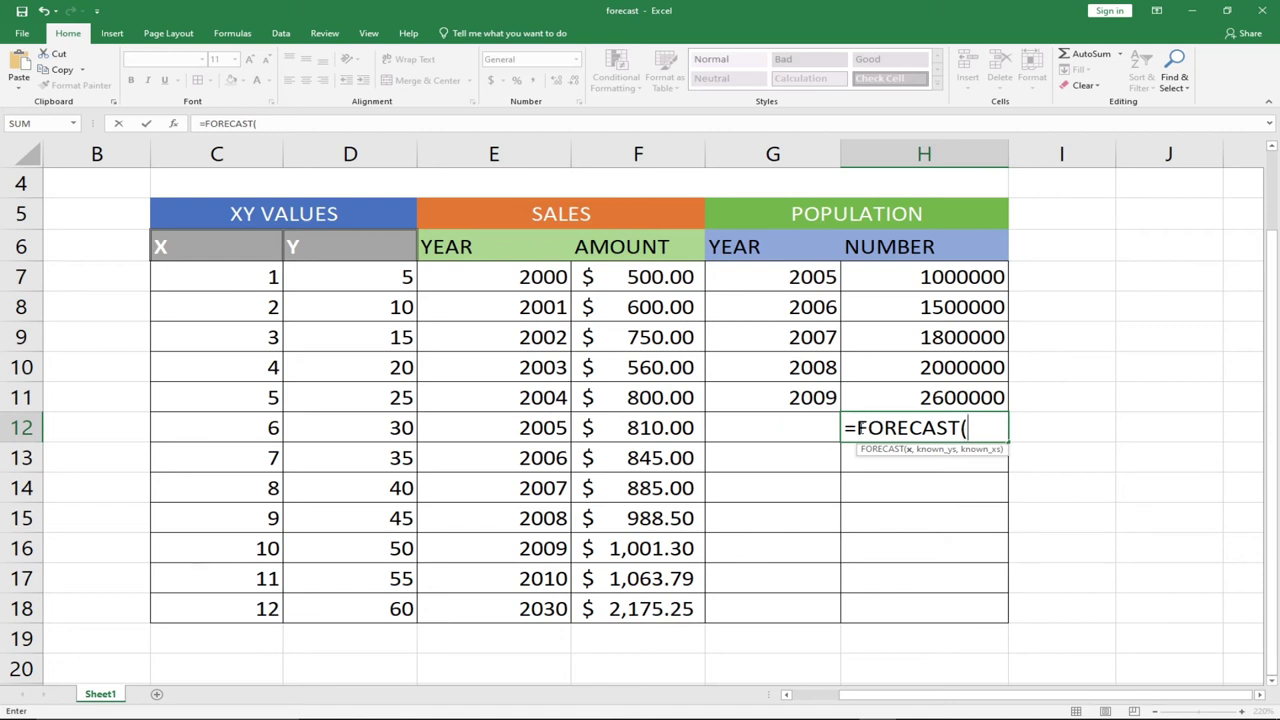
Complete the H12 formula with G12 as x, H7:H11 as the known ys and G7:G11 as the known xs
left_click(795, 430)
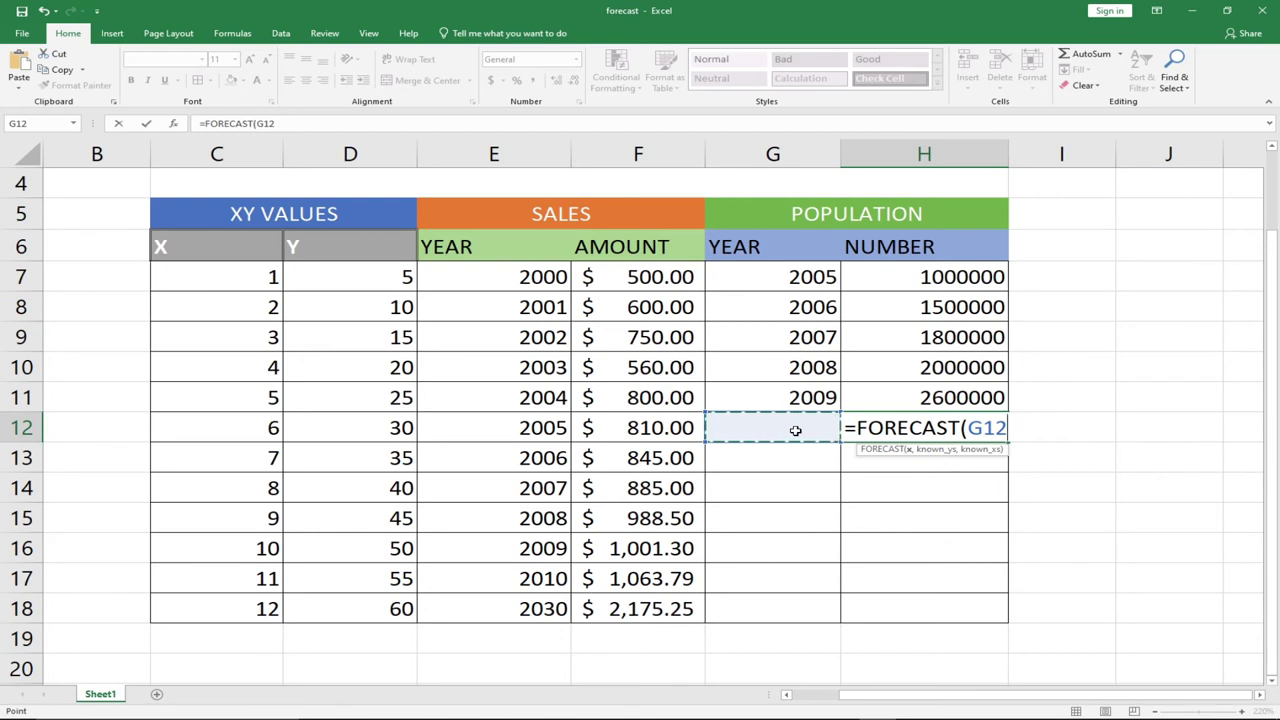
type(",")
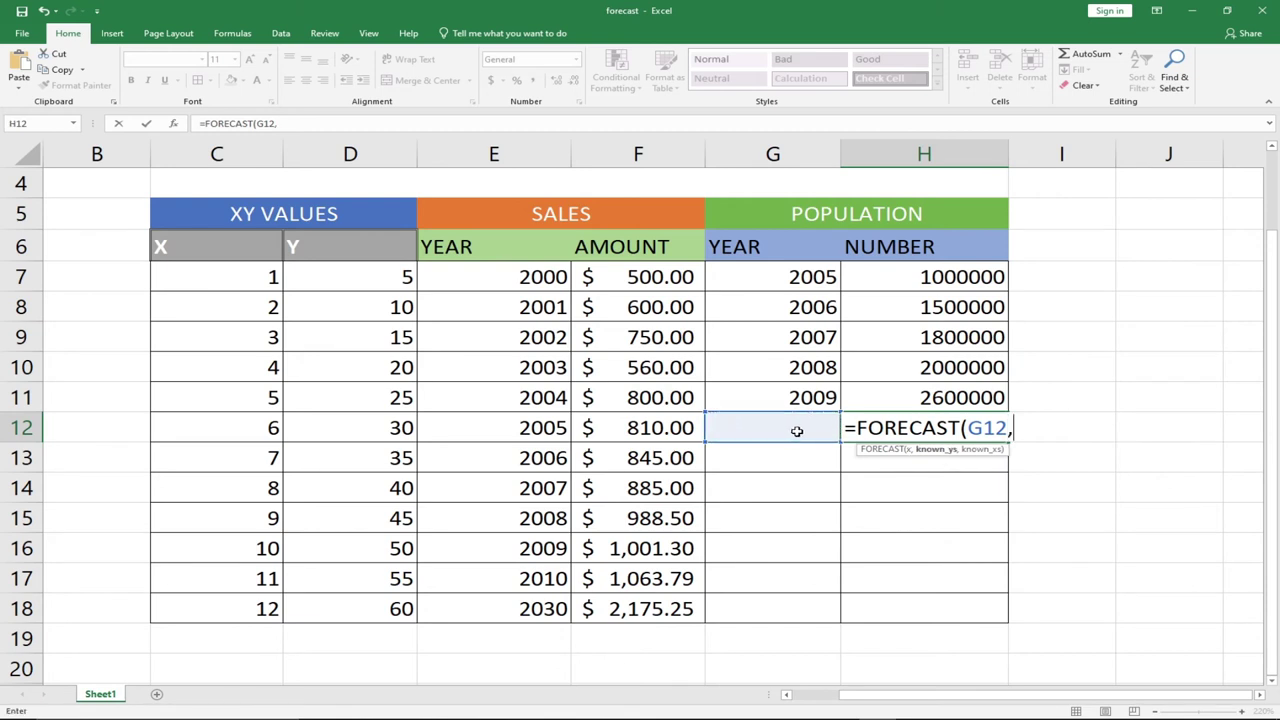
left_click(924, 282)
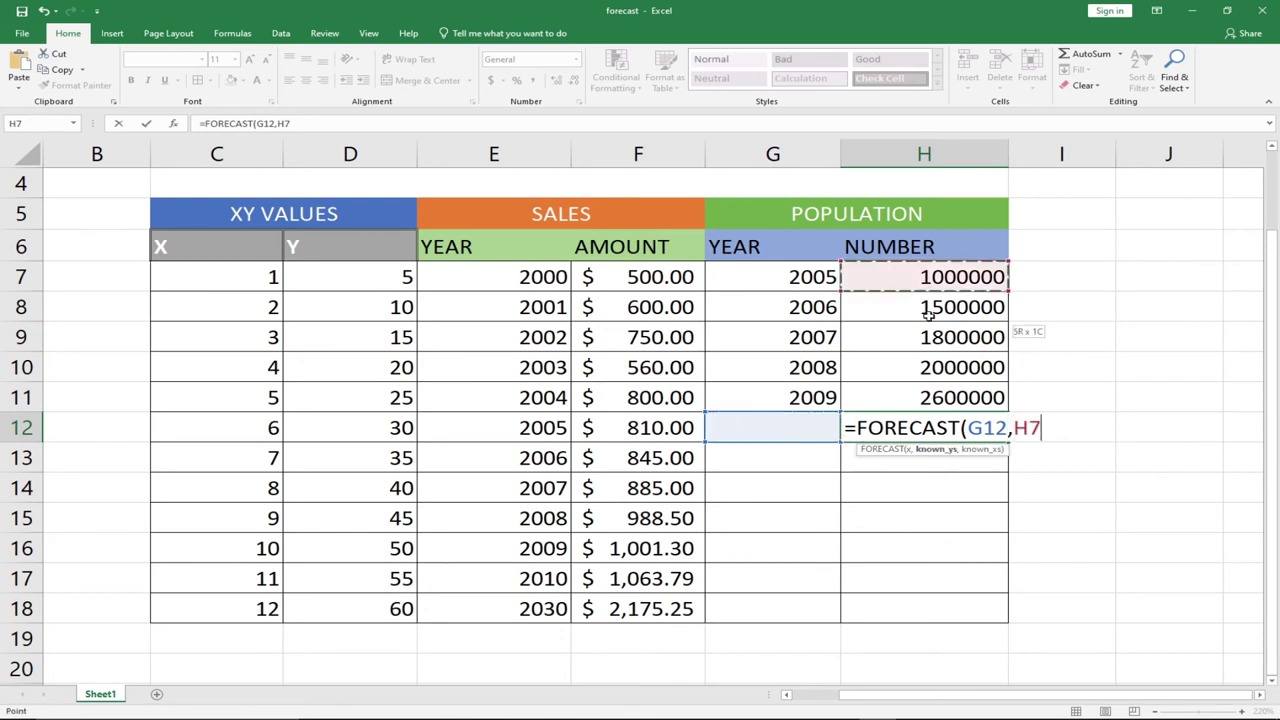
left_click_drag(924, 287, 930, 393)
type(",")
left_click_drag(777, 282, 777, 390)
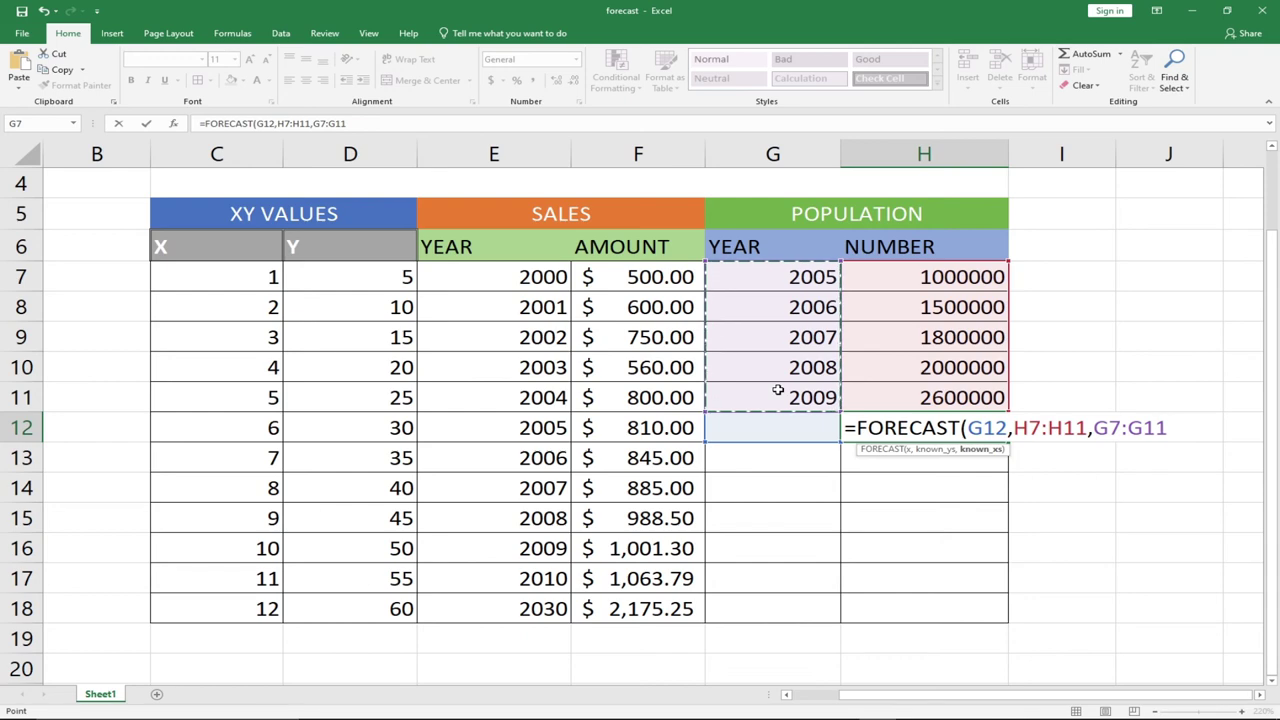
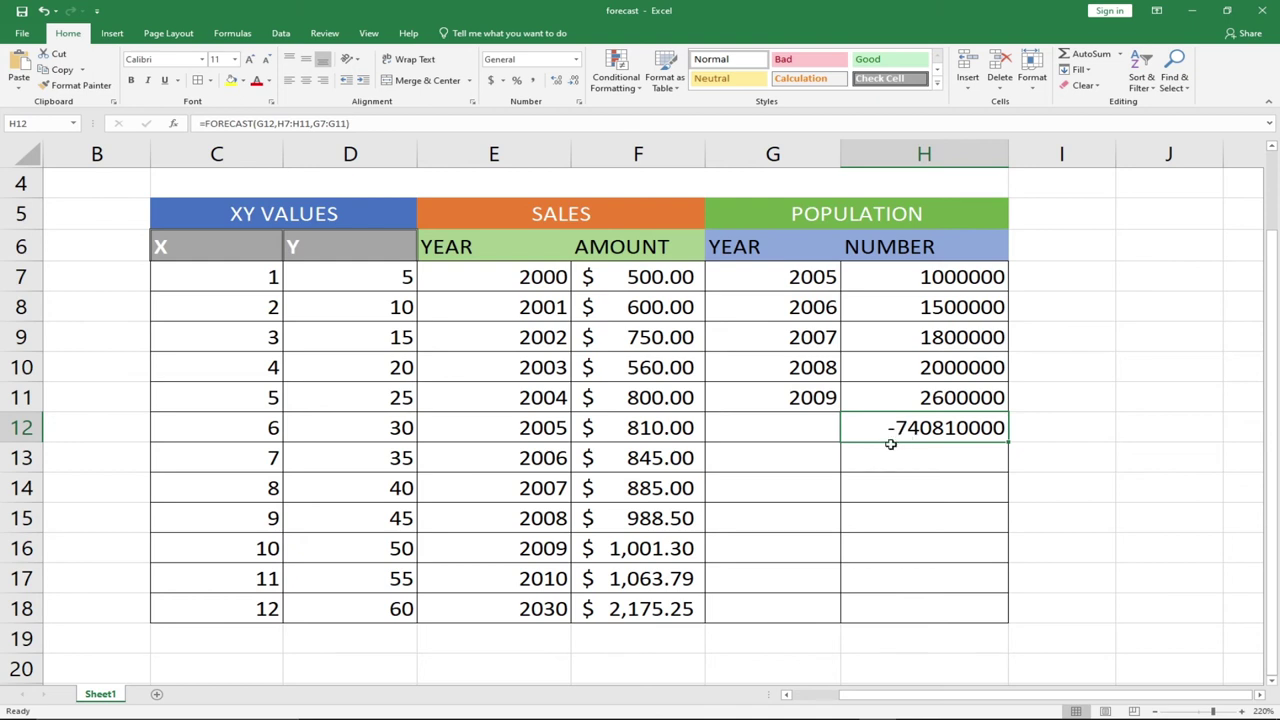
Enter the year 2010 in G12 and fill the H12 forecast formula down through H18
left_click(793, 431)
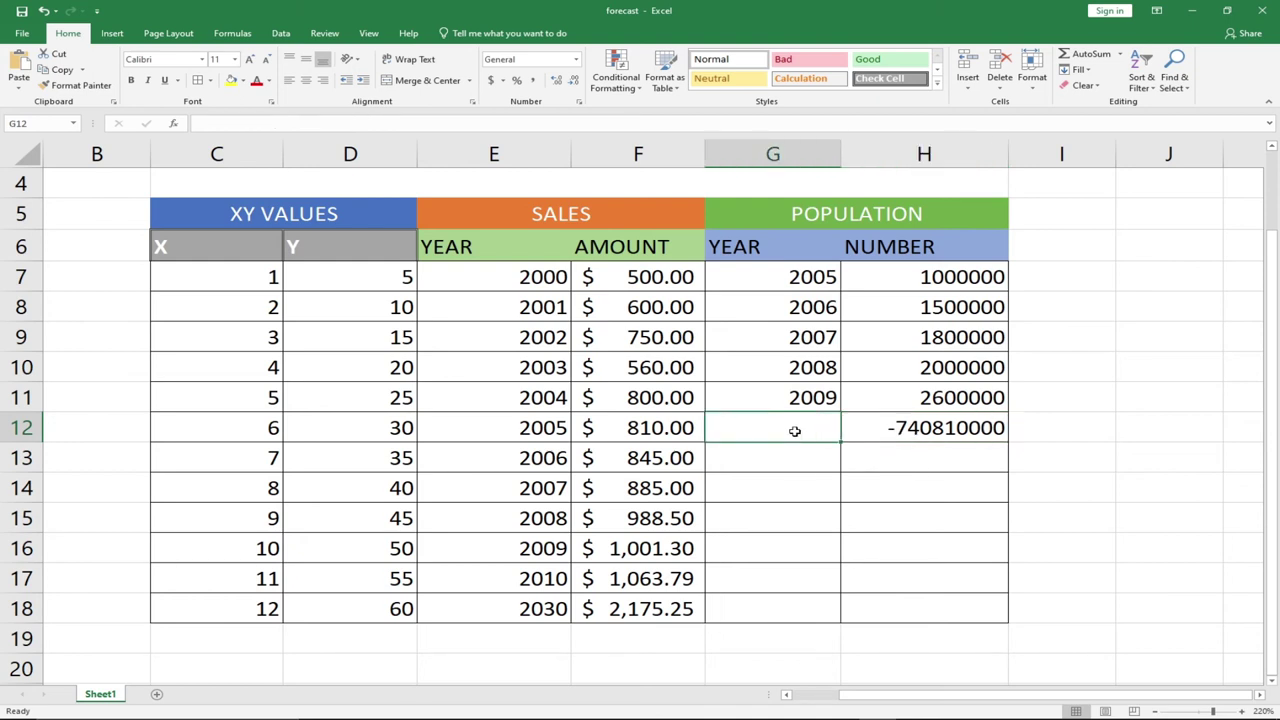
type("2010")
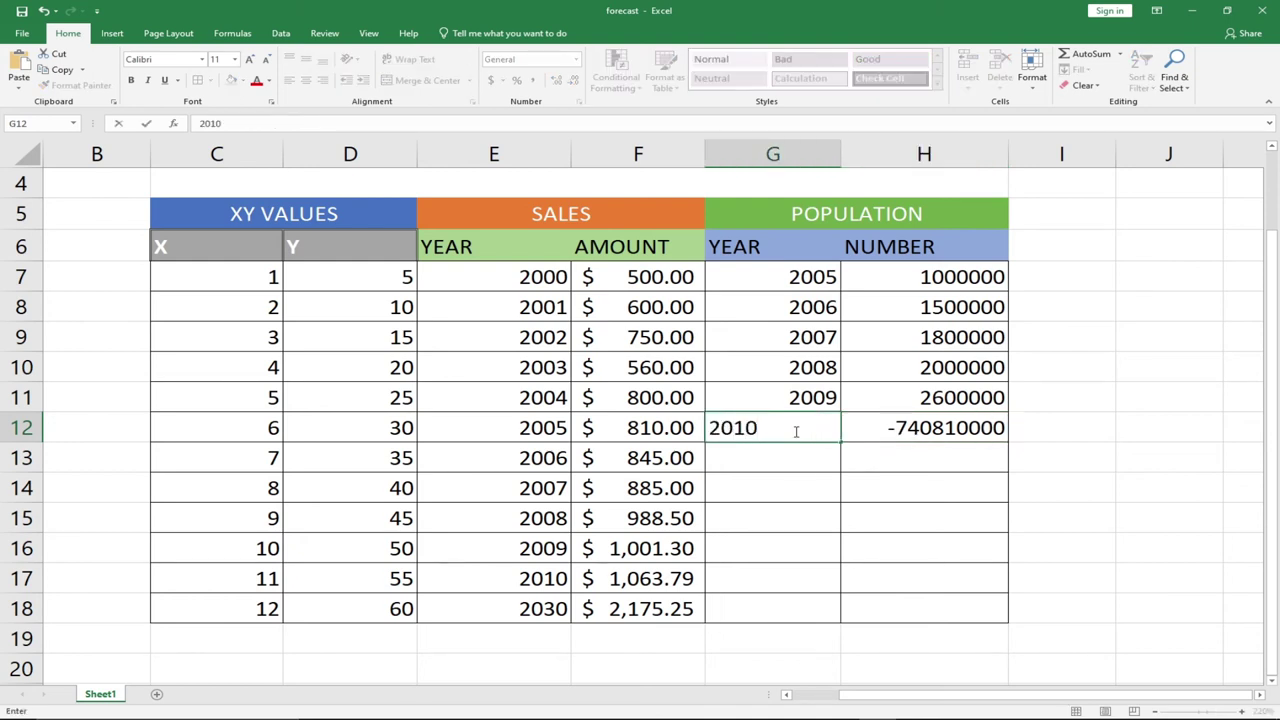
key("Return")
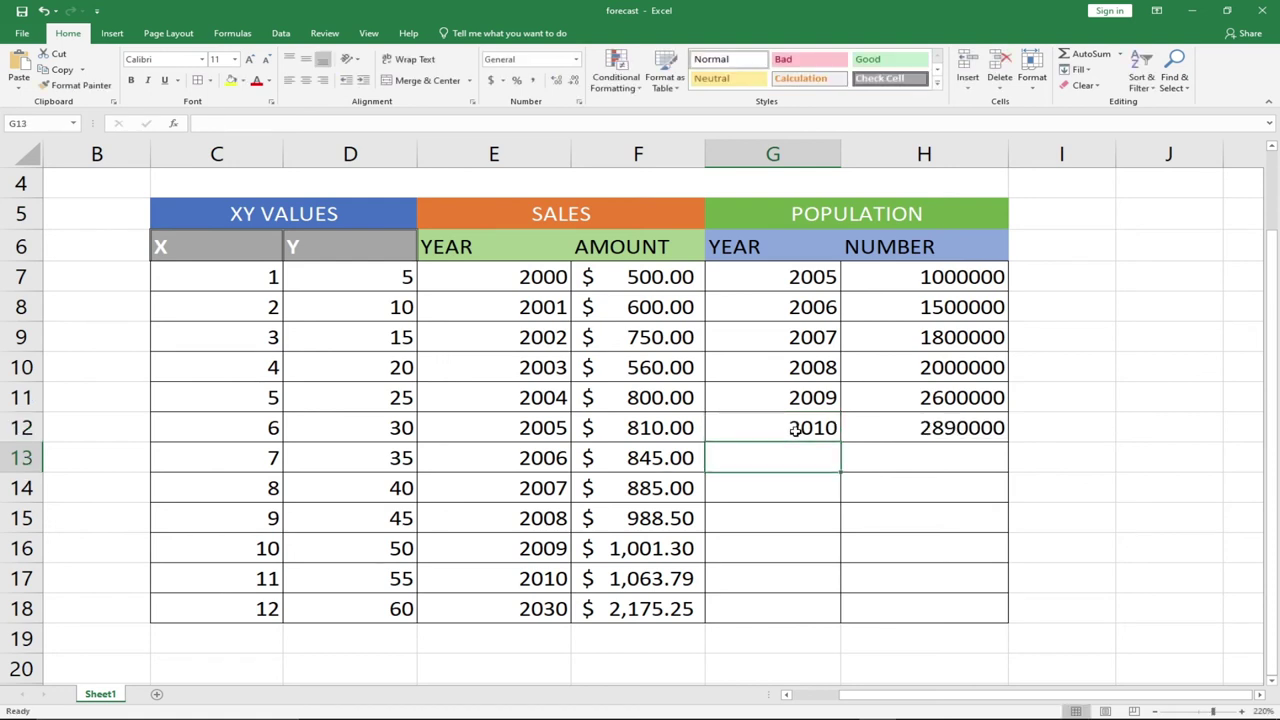
left_click(932, 430)
left_click_drag(1007, 441, 980, 606)
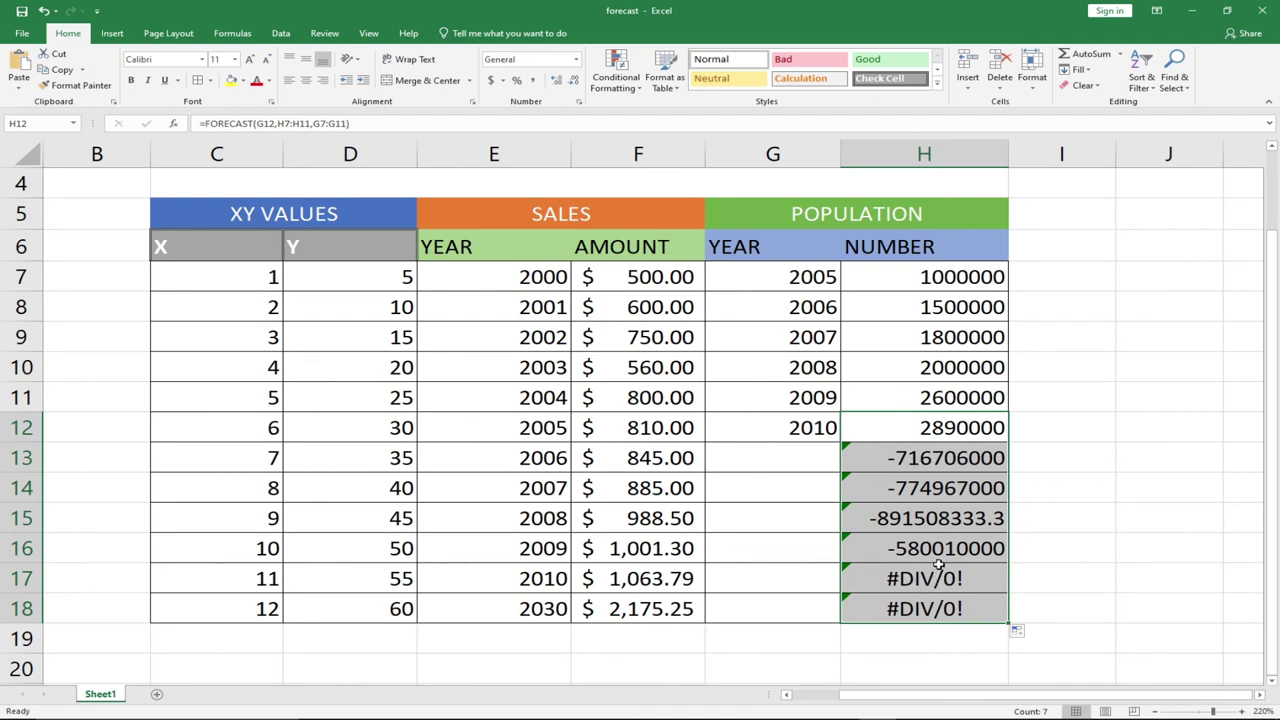
Enter the population years 2011, 2012 and 2013 in cells G13 to G15
left_click(796, 456)
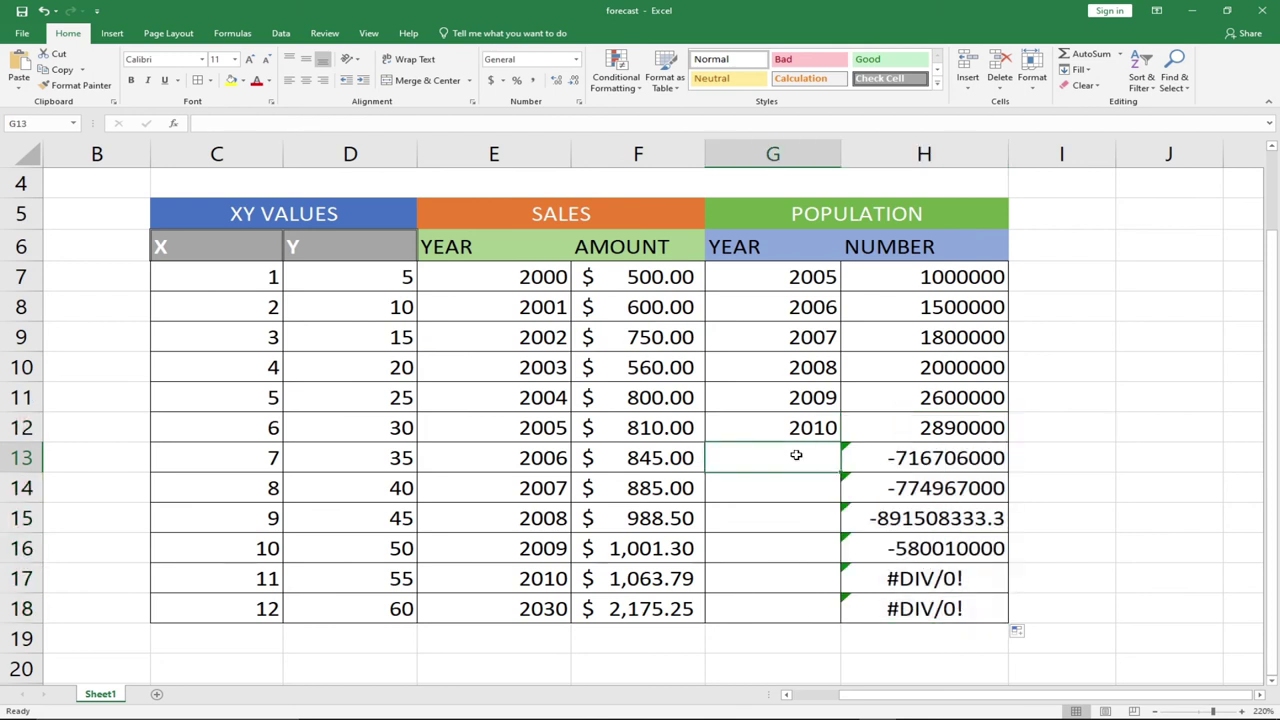
type("2011")
key("Return")
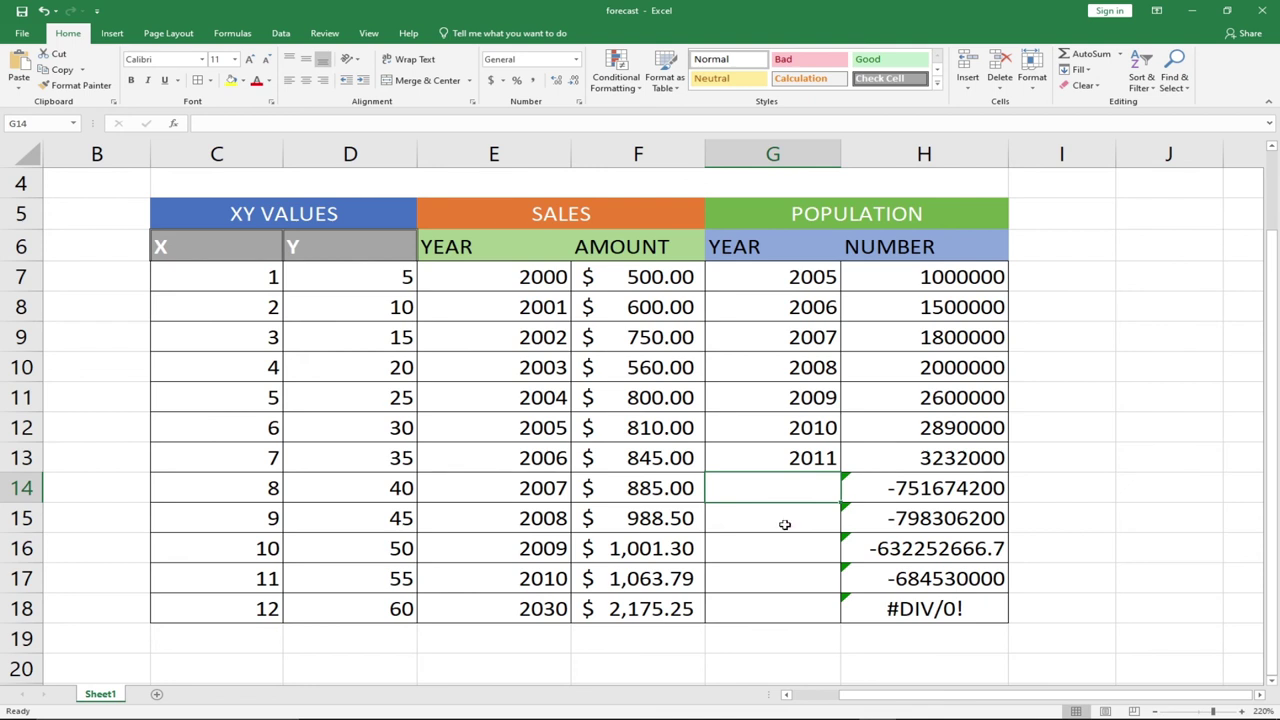
type("1")
key("BackSpace")
type("2012")
left_click(810, 487)
key("Return")
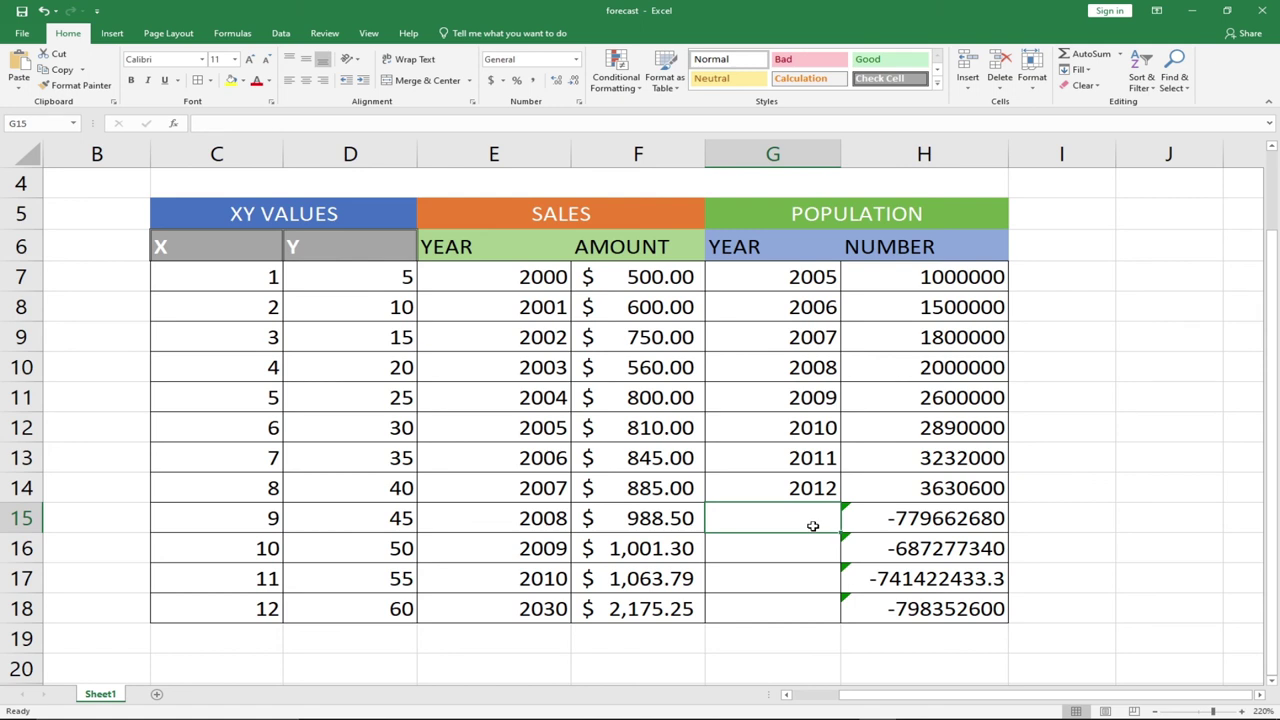
type("2013")
key("Return")
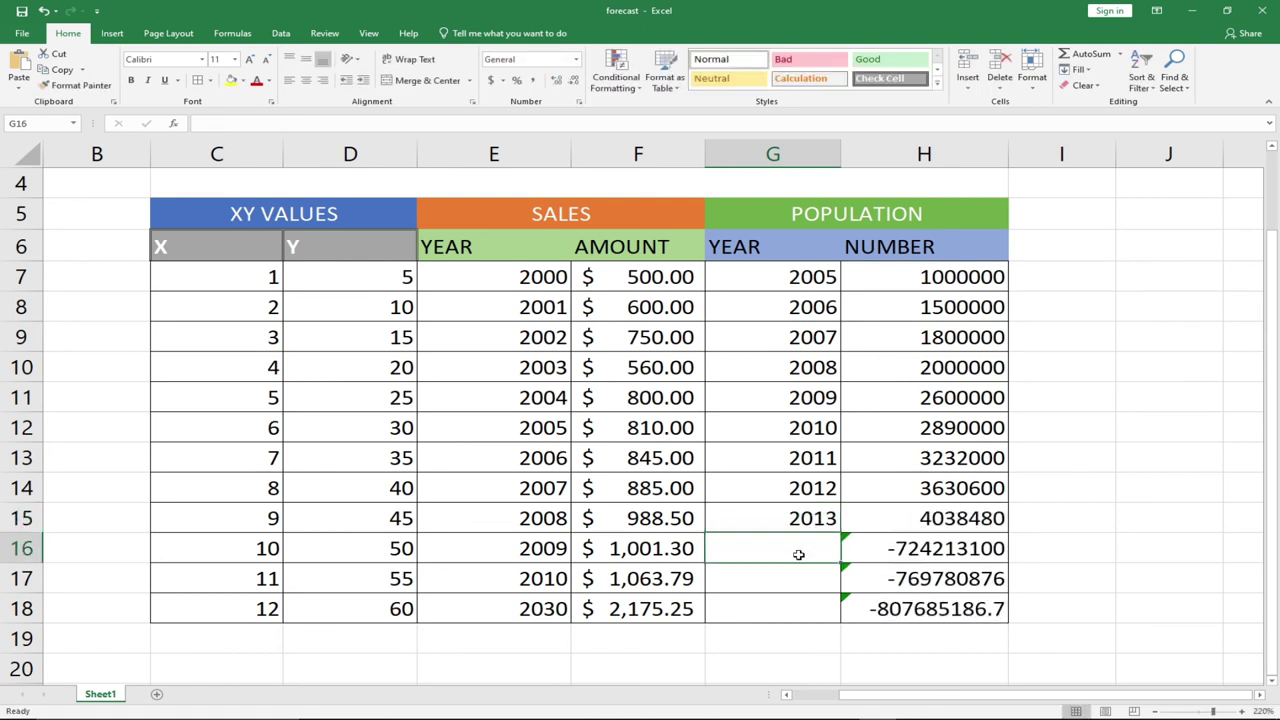
Enter the population years 2014, 2015 and 2050 in cells G16 to G18
type("2014")
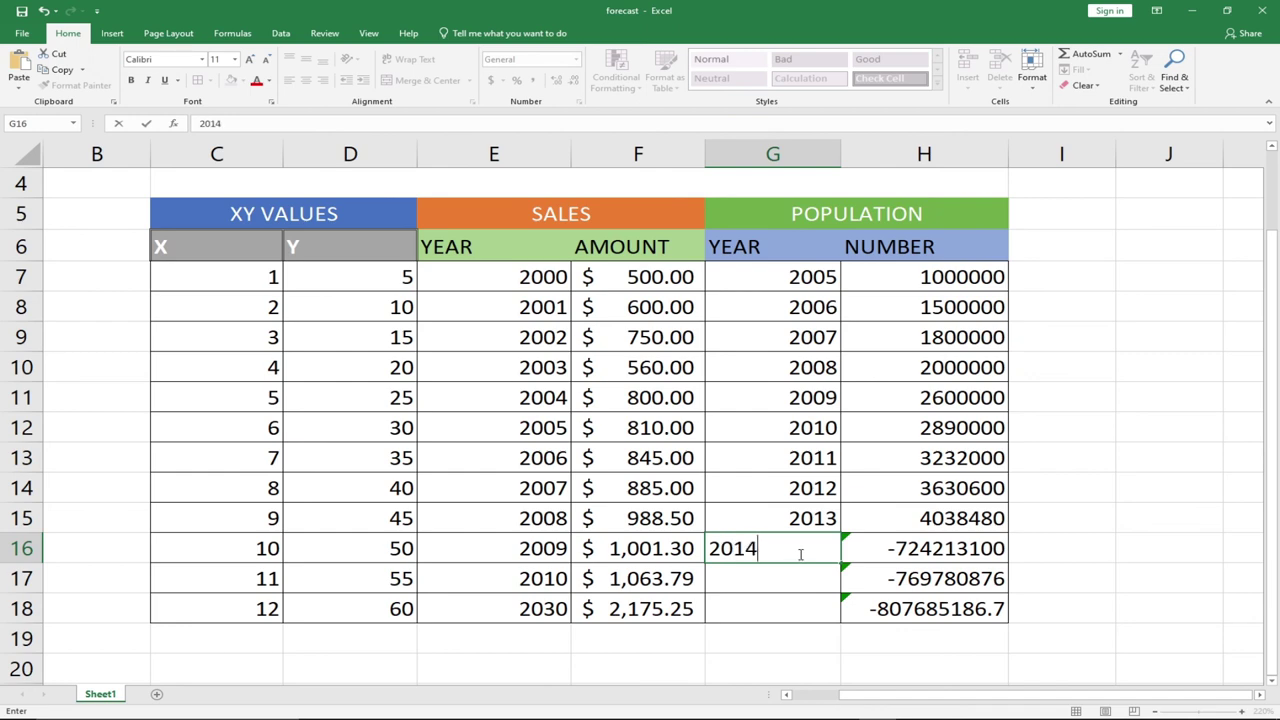
key("Return")
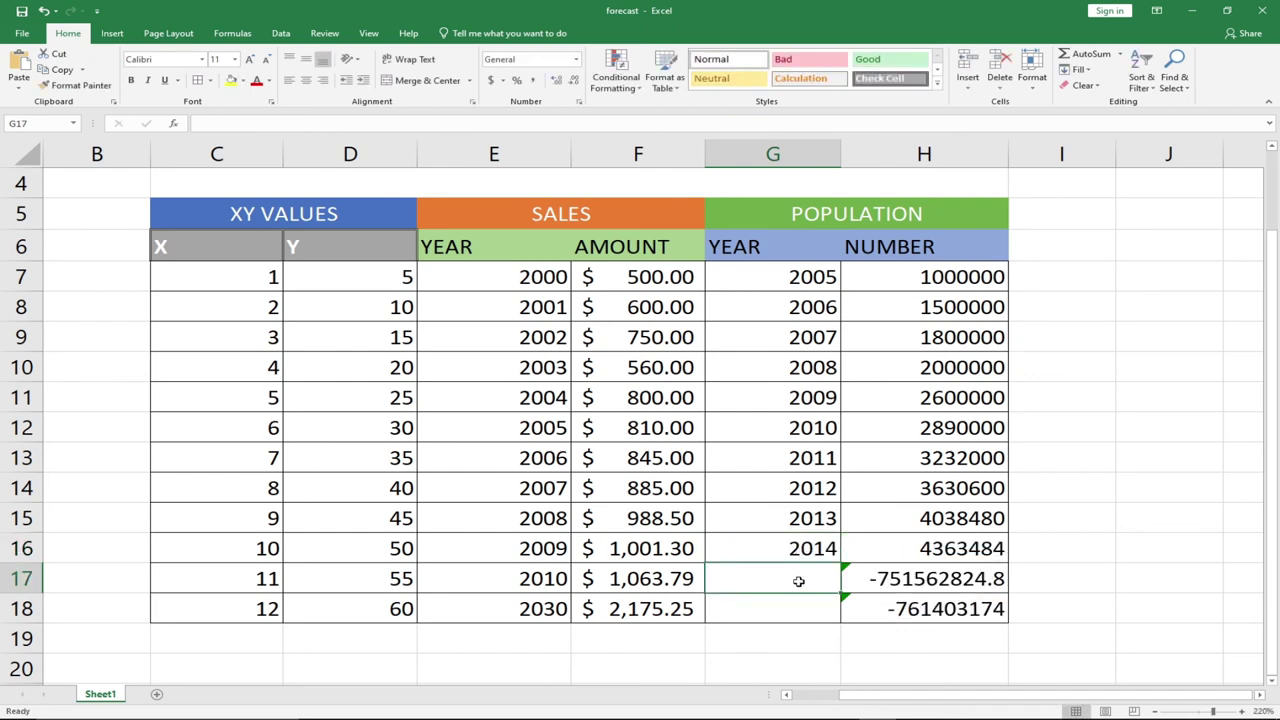
type("2015")
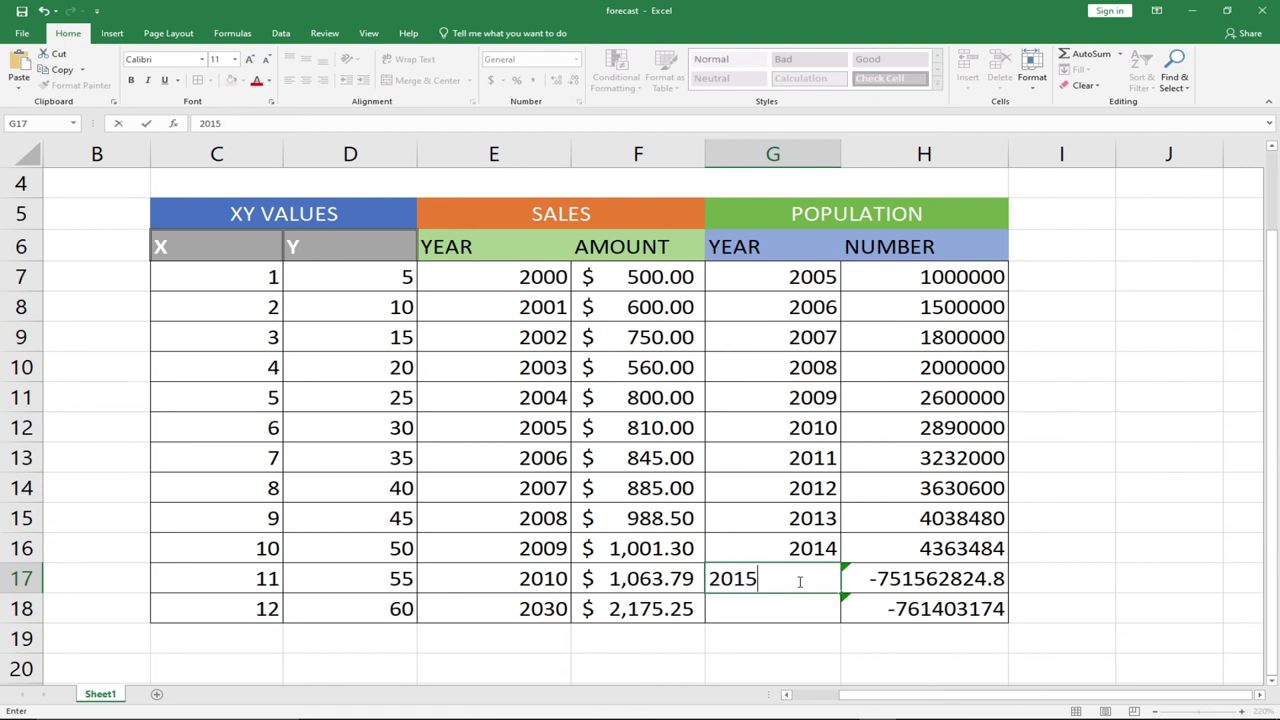
key("Return")
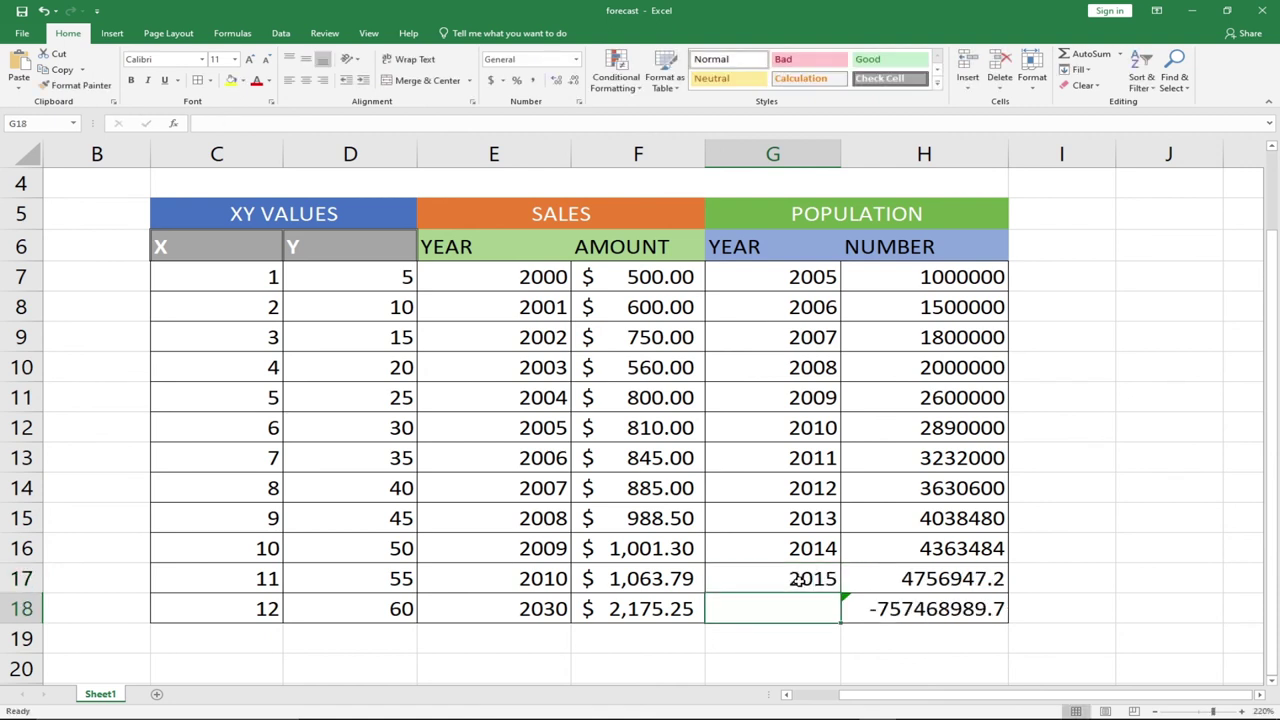
type("205")
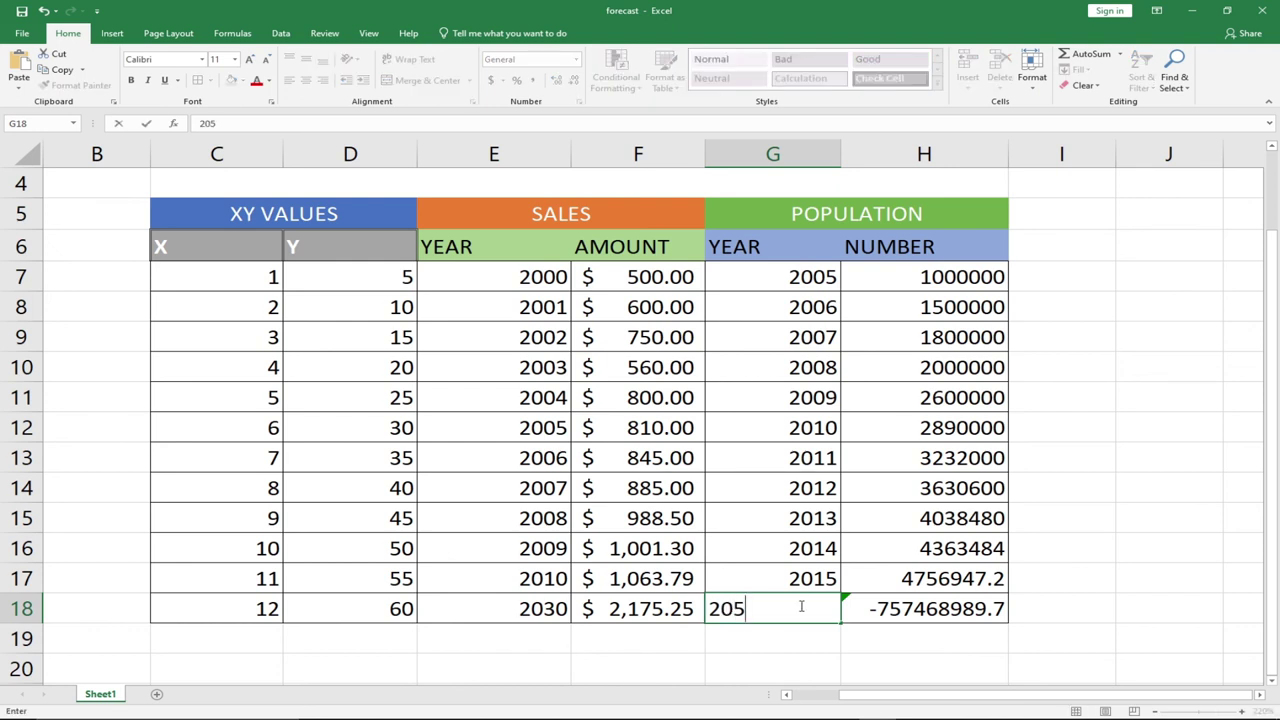
type("0")
key("Return")
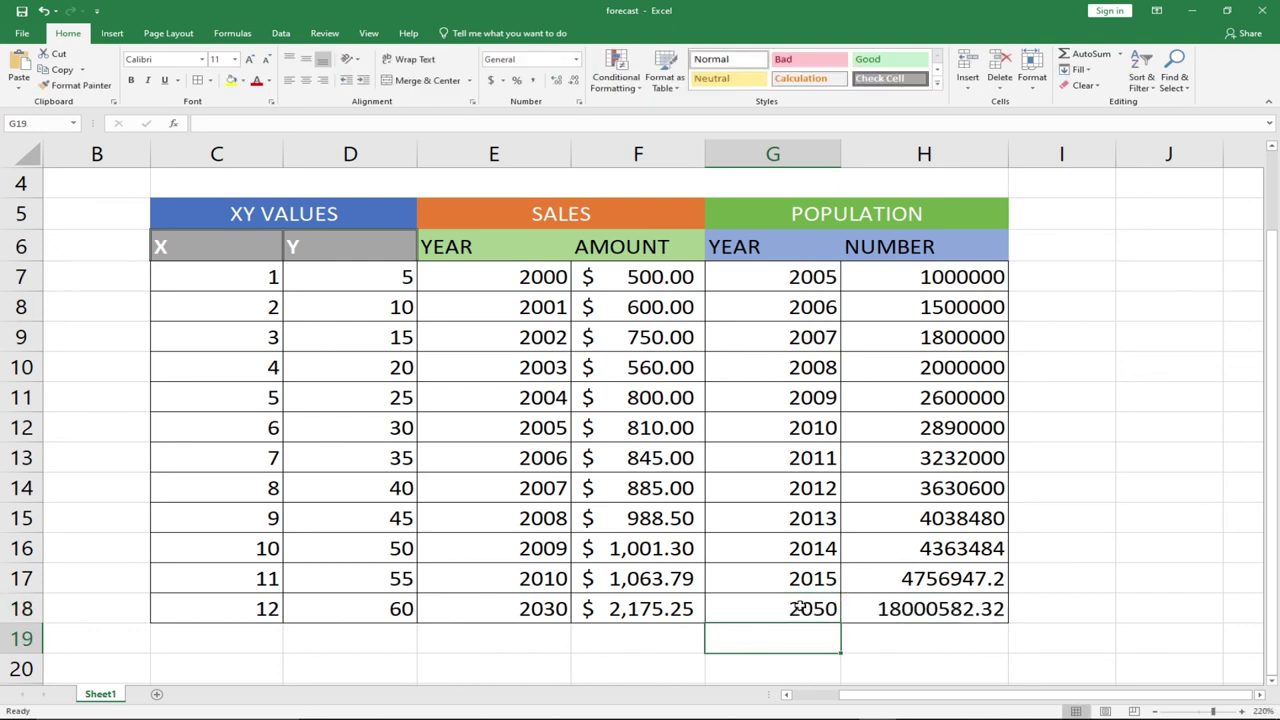